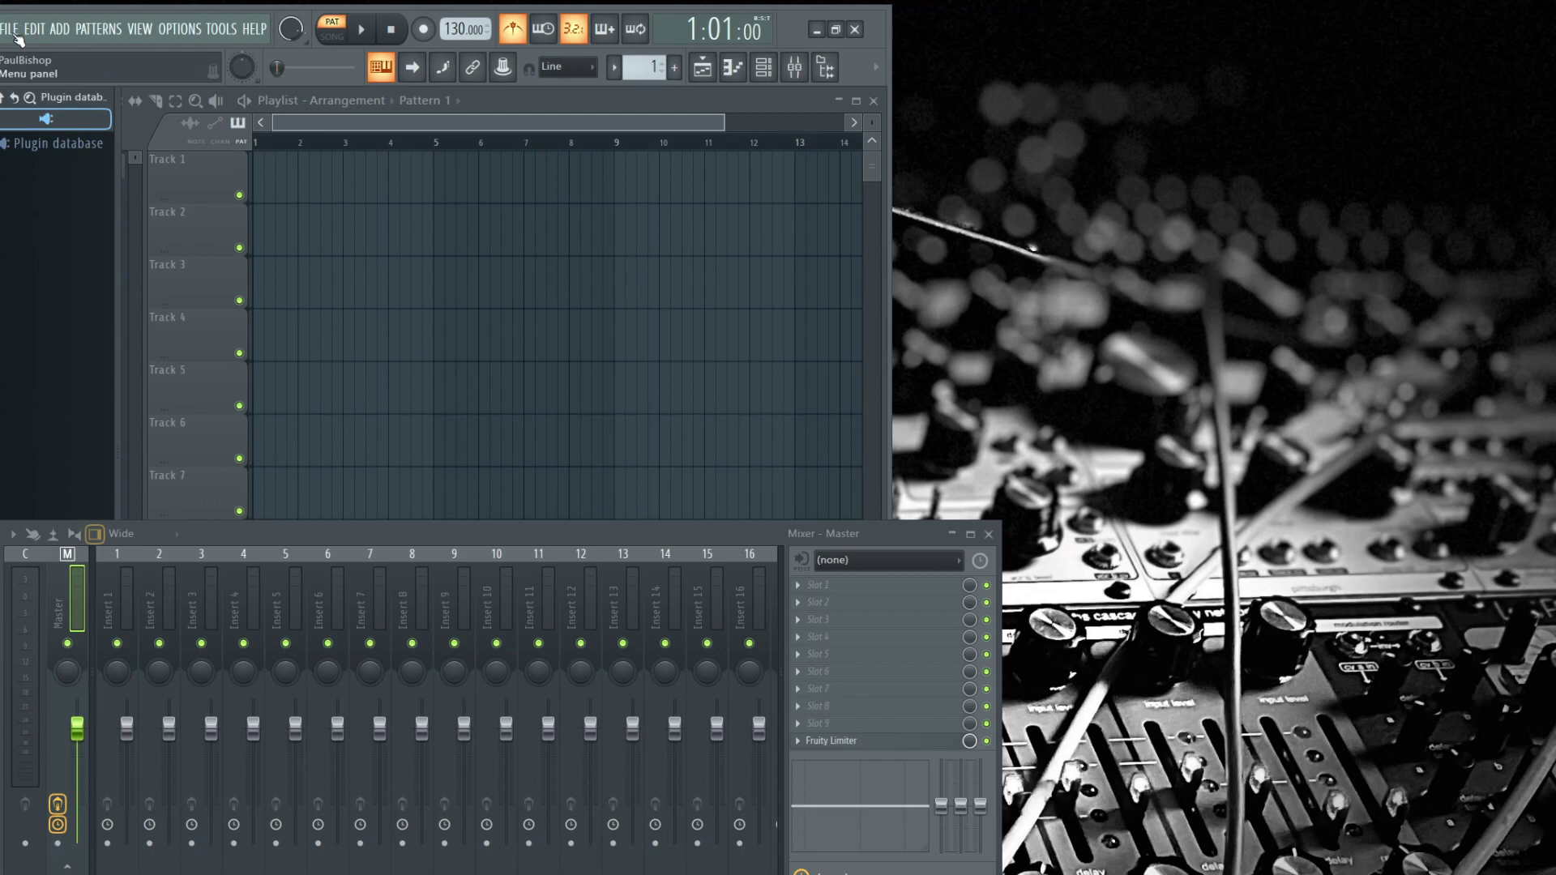
click(11, 30)
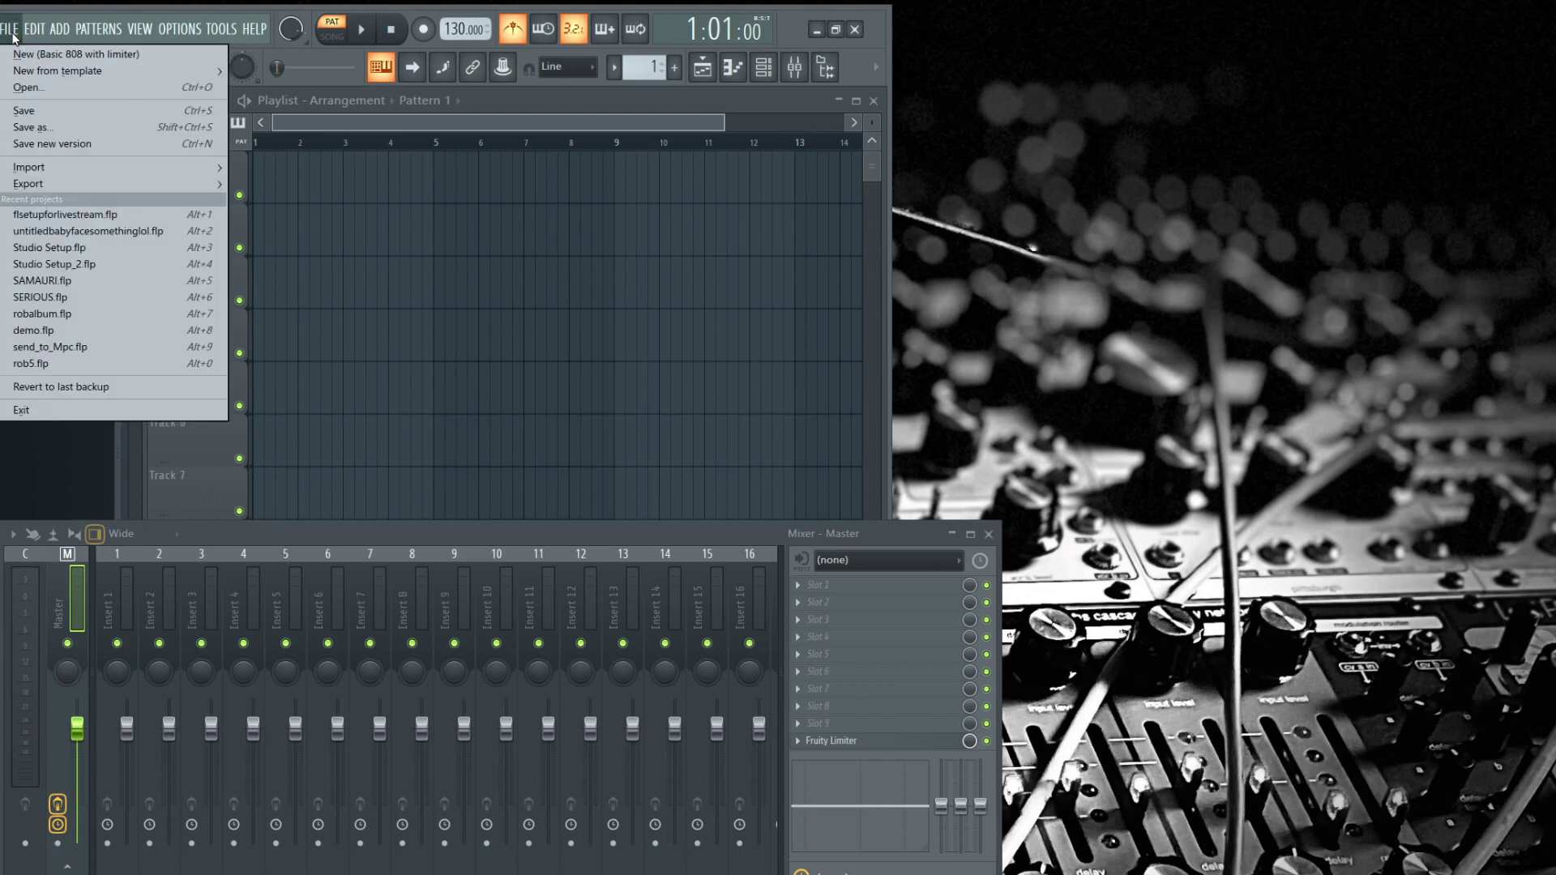
click(12, 30)
click(254, 29)
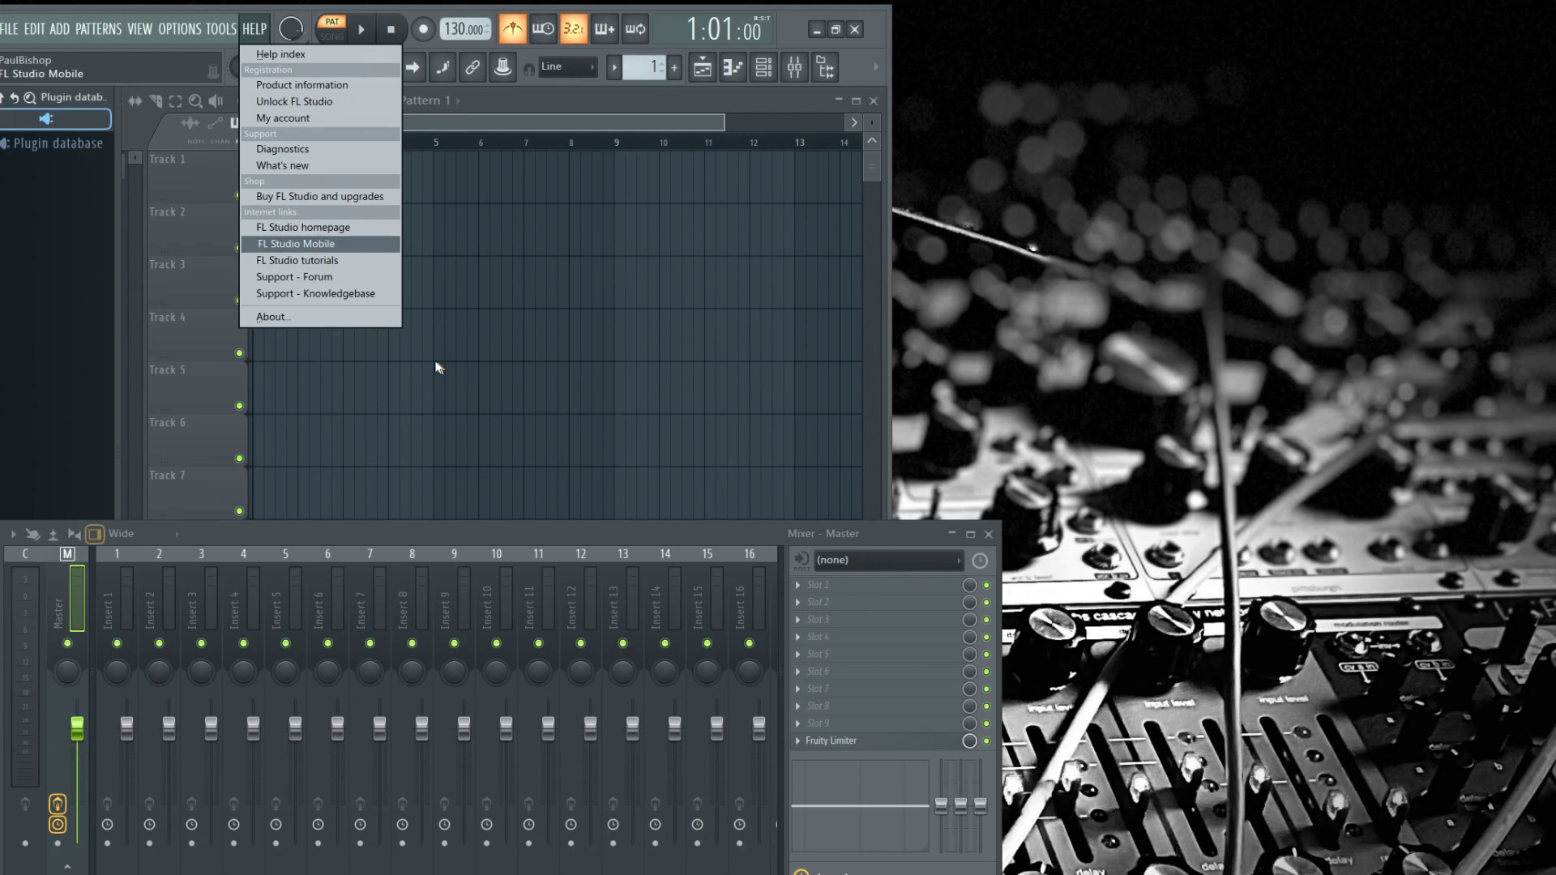
click(119, 581)
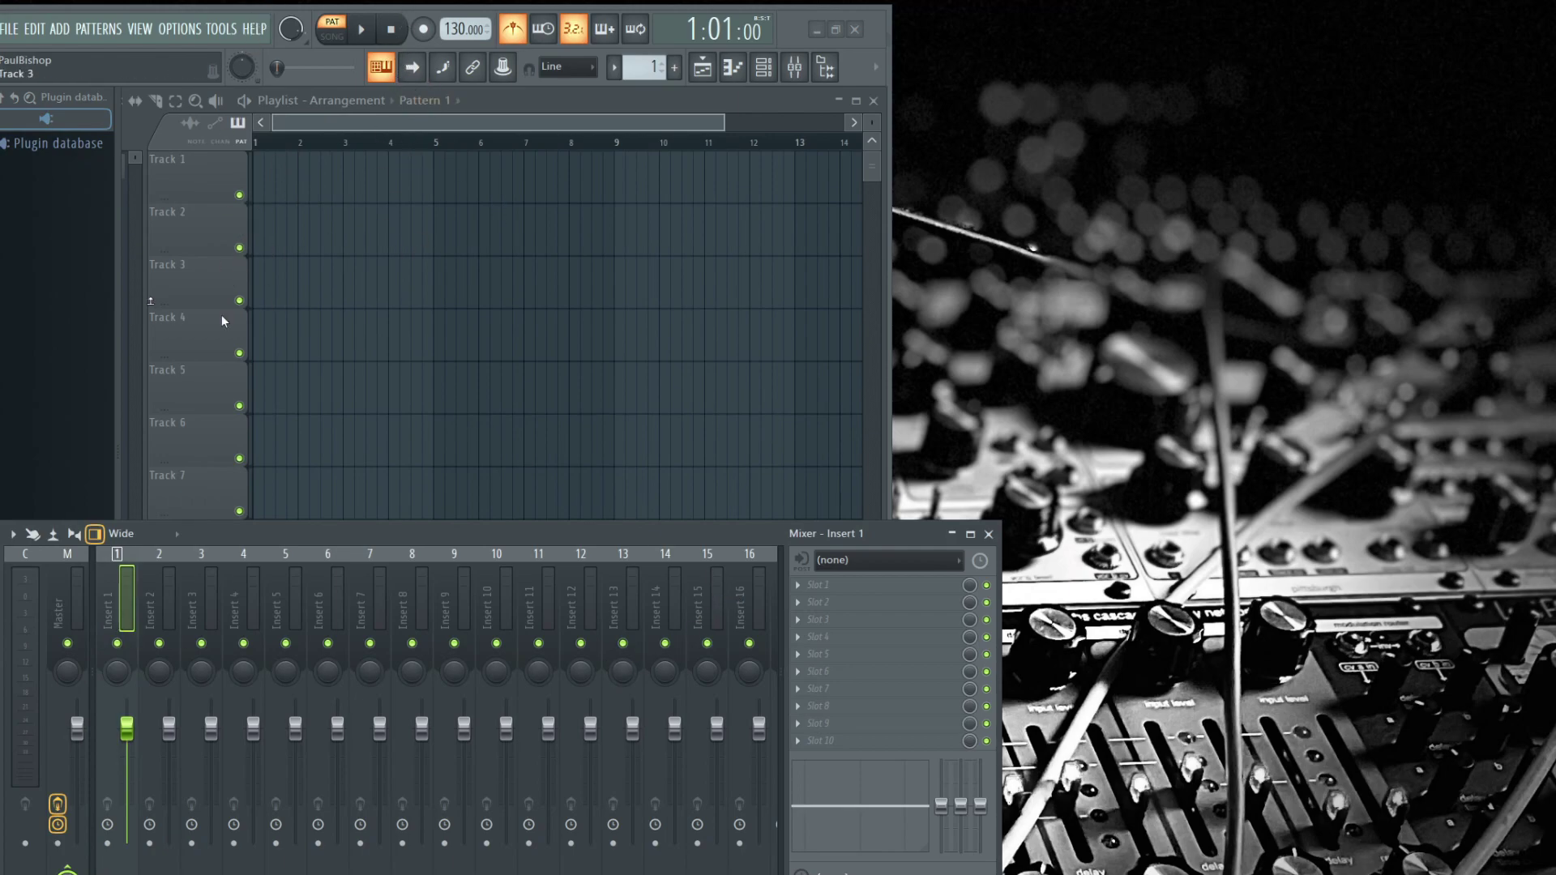
click(801, 586)
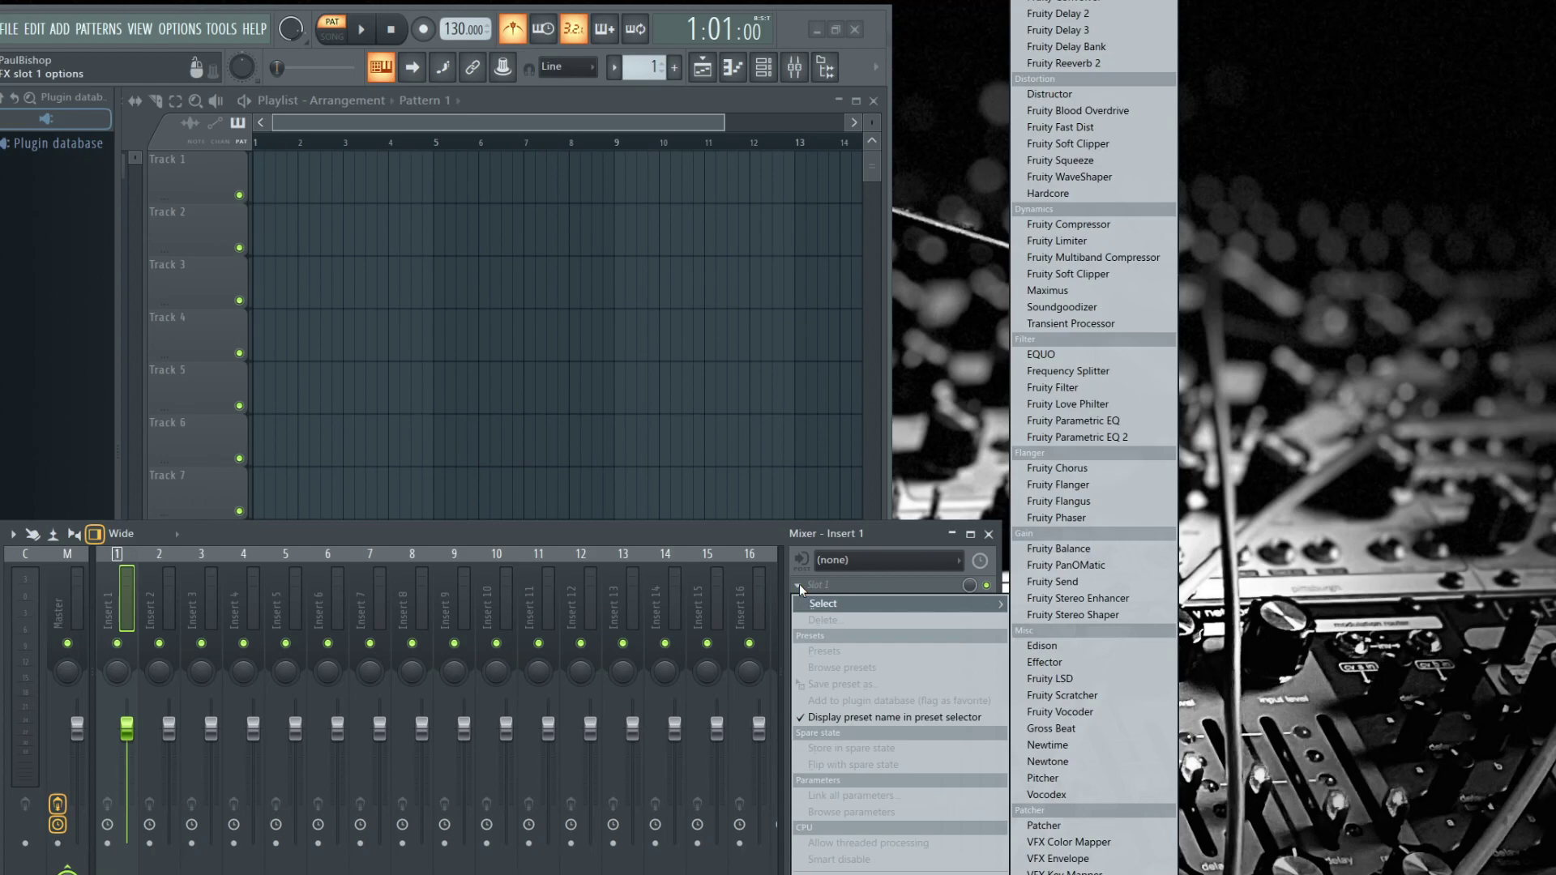
click(450, 524)
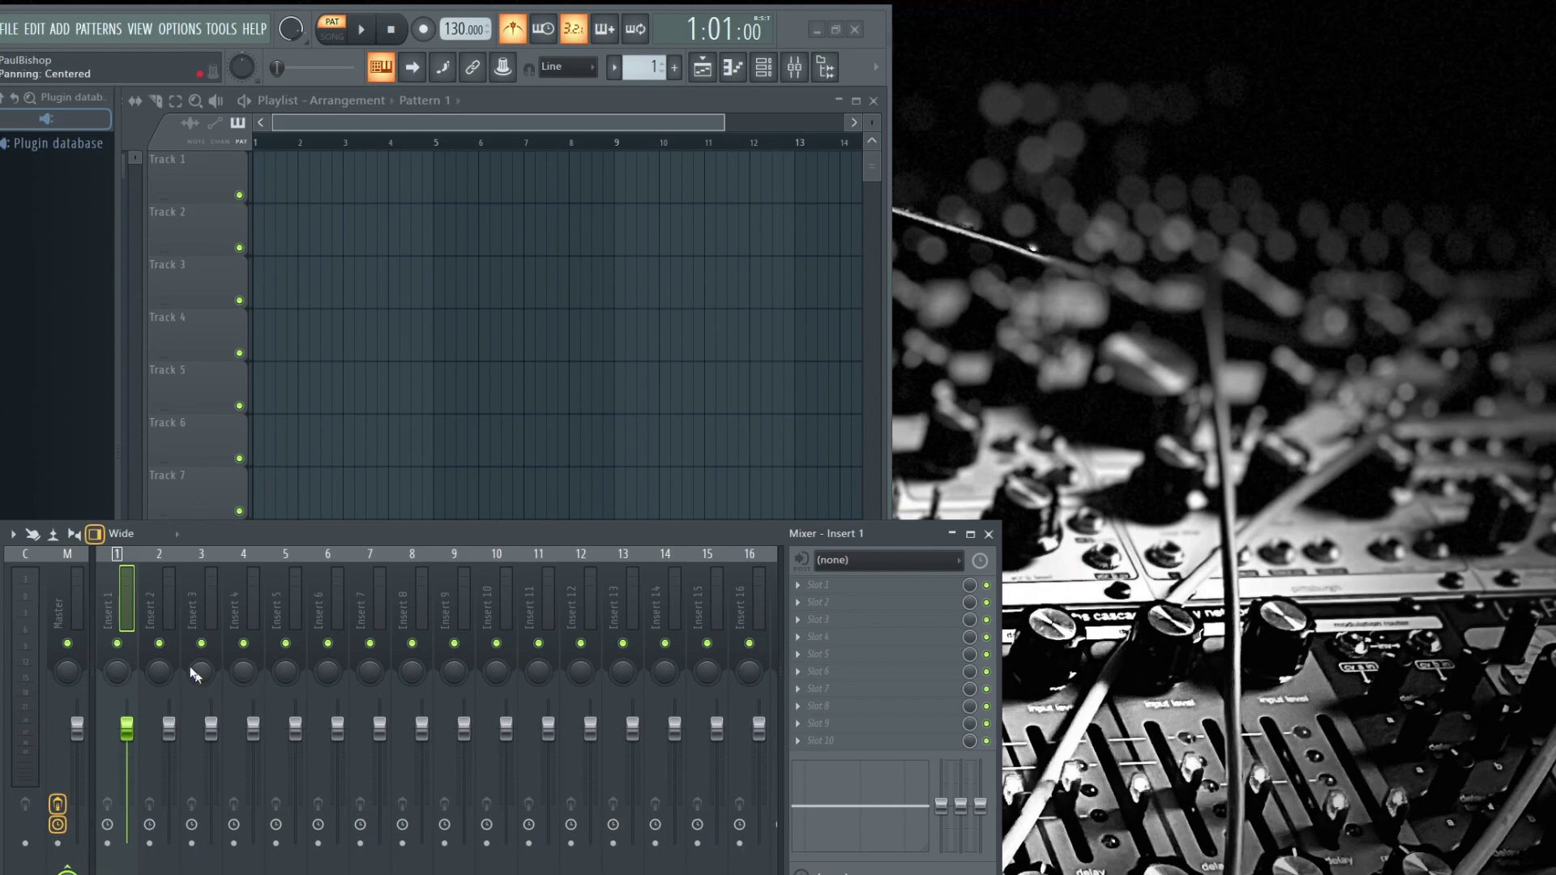
click(71, 643)
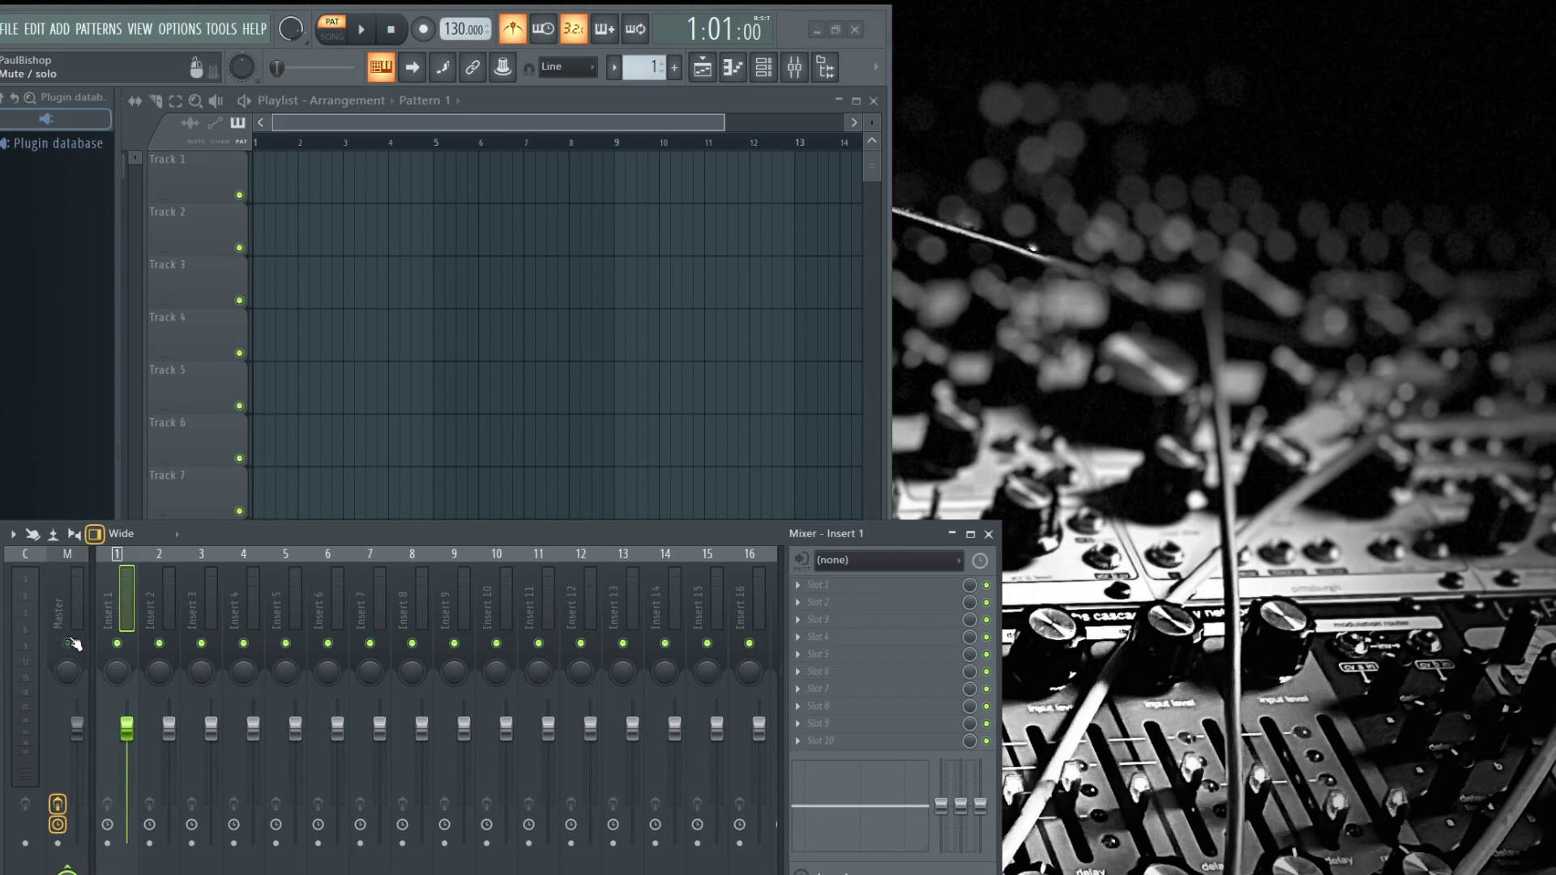
click(71, 642)
click(56, 606)
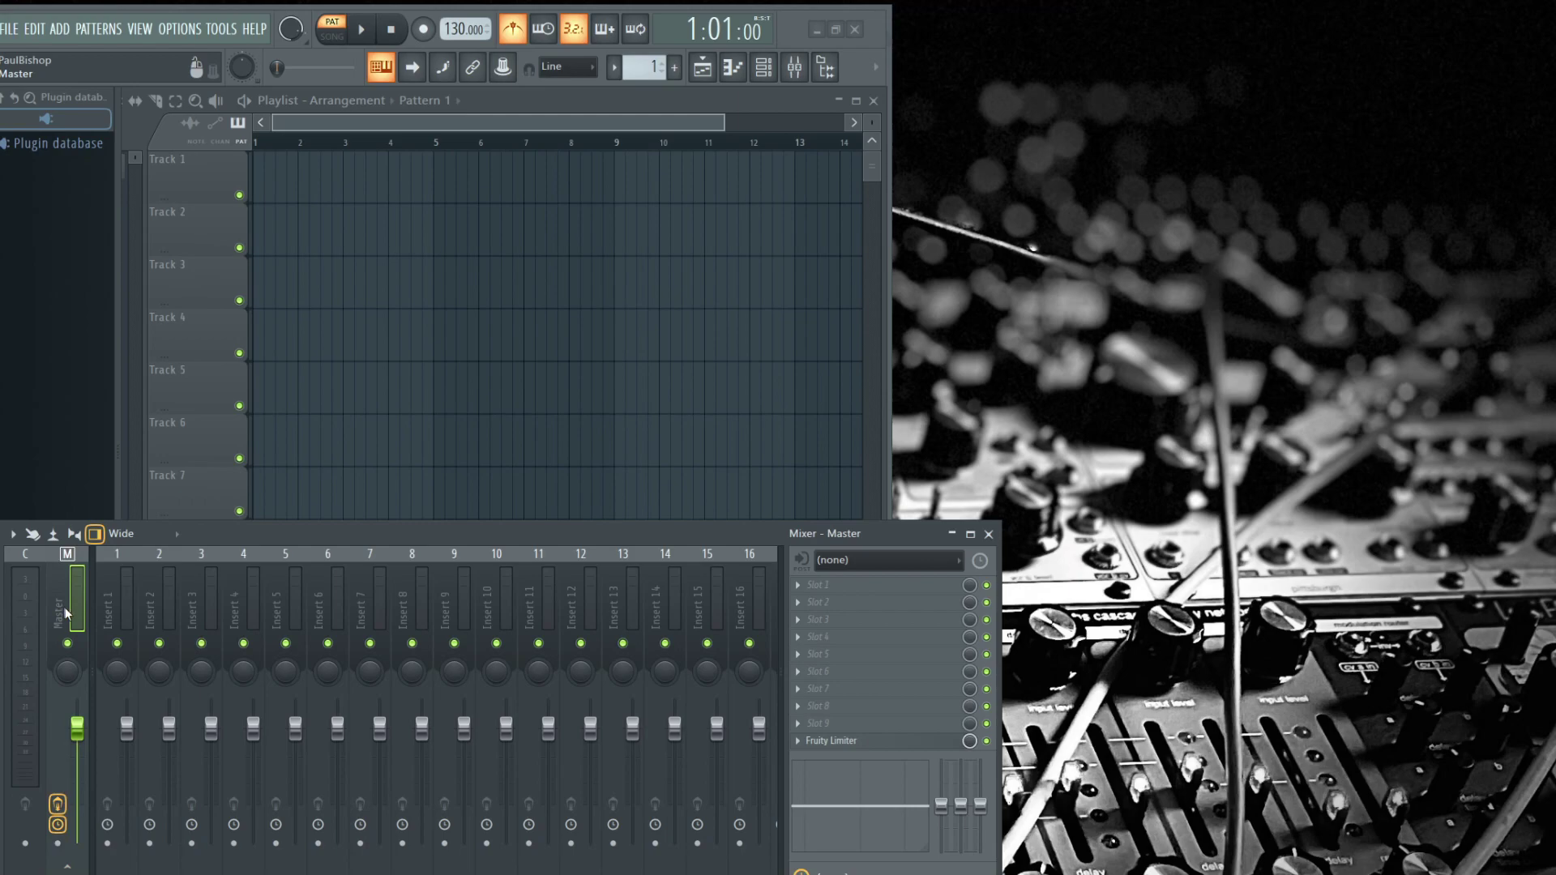
Step: Set the audio input source of mixer tracks Insert 1 and Insert 2 to mono Analogue 3
click(111, 603)
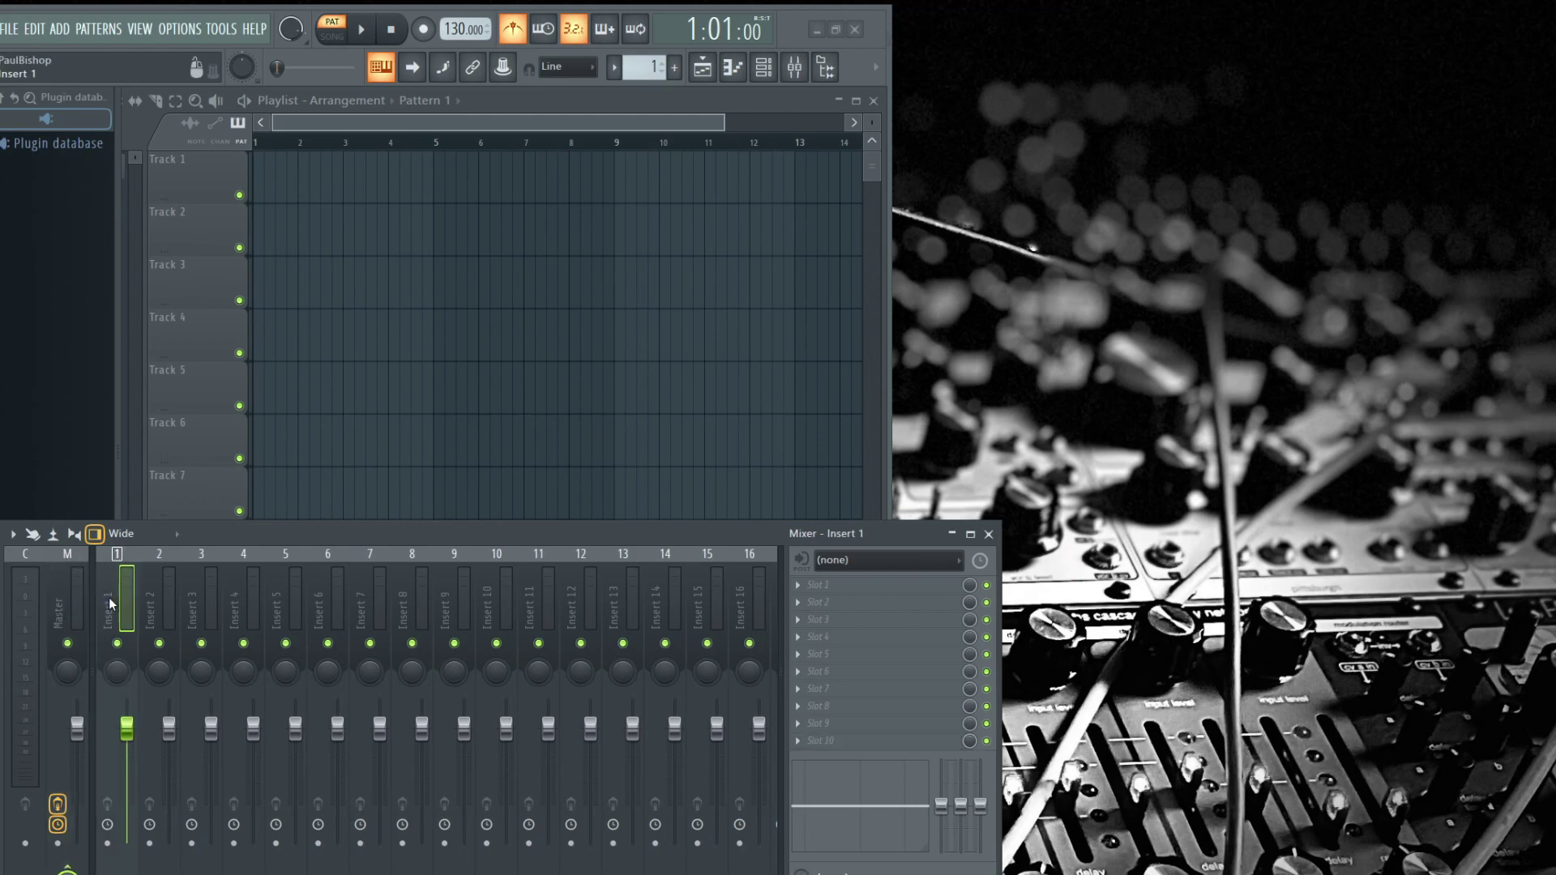
click(881, 561)
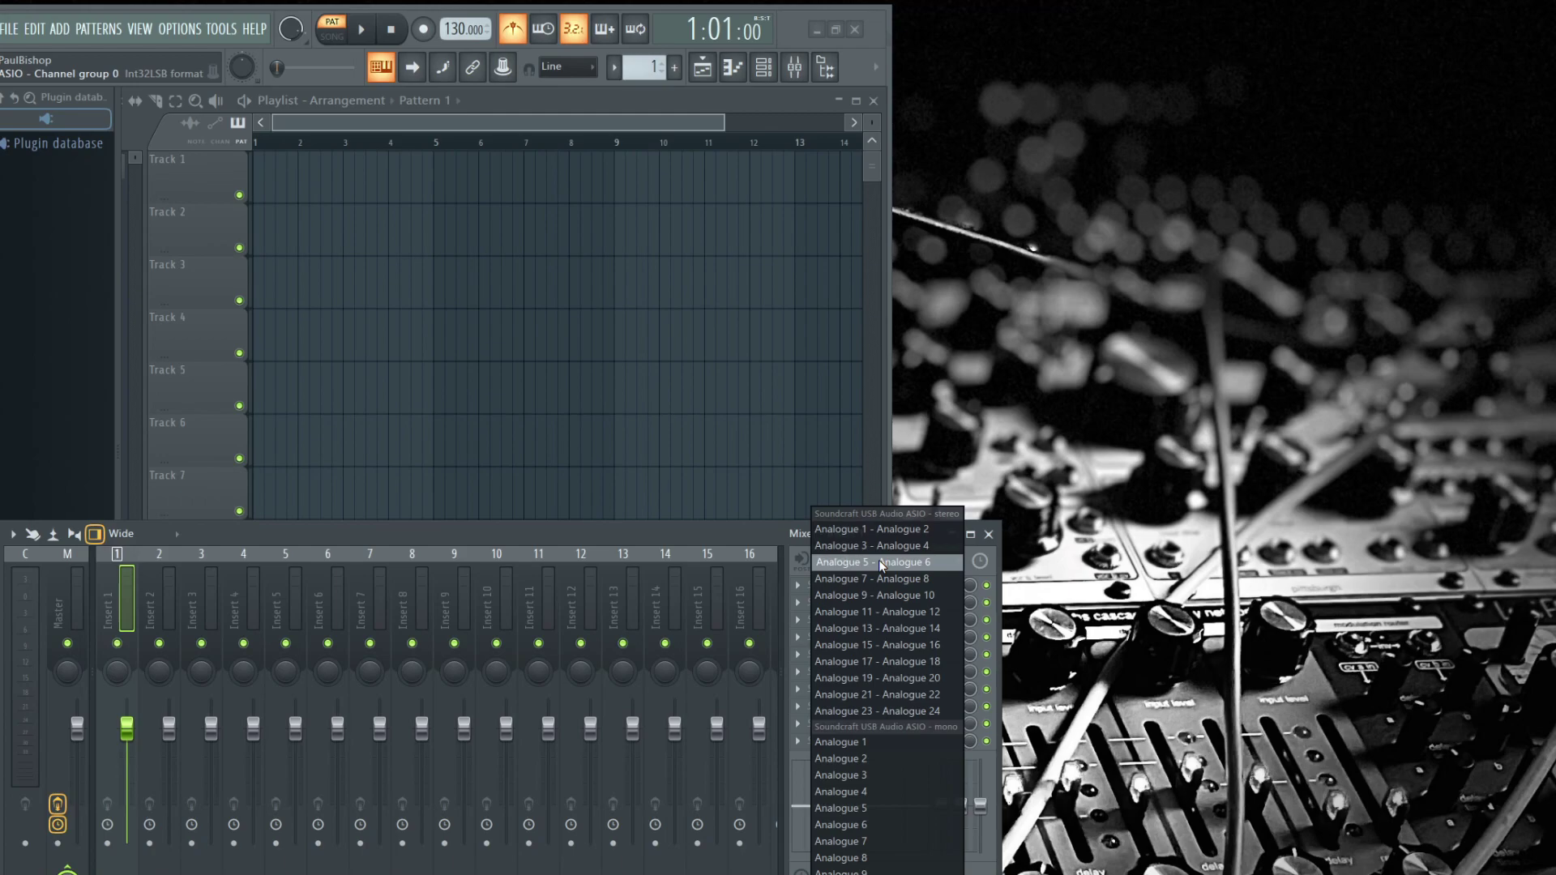
click(834, 775)
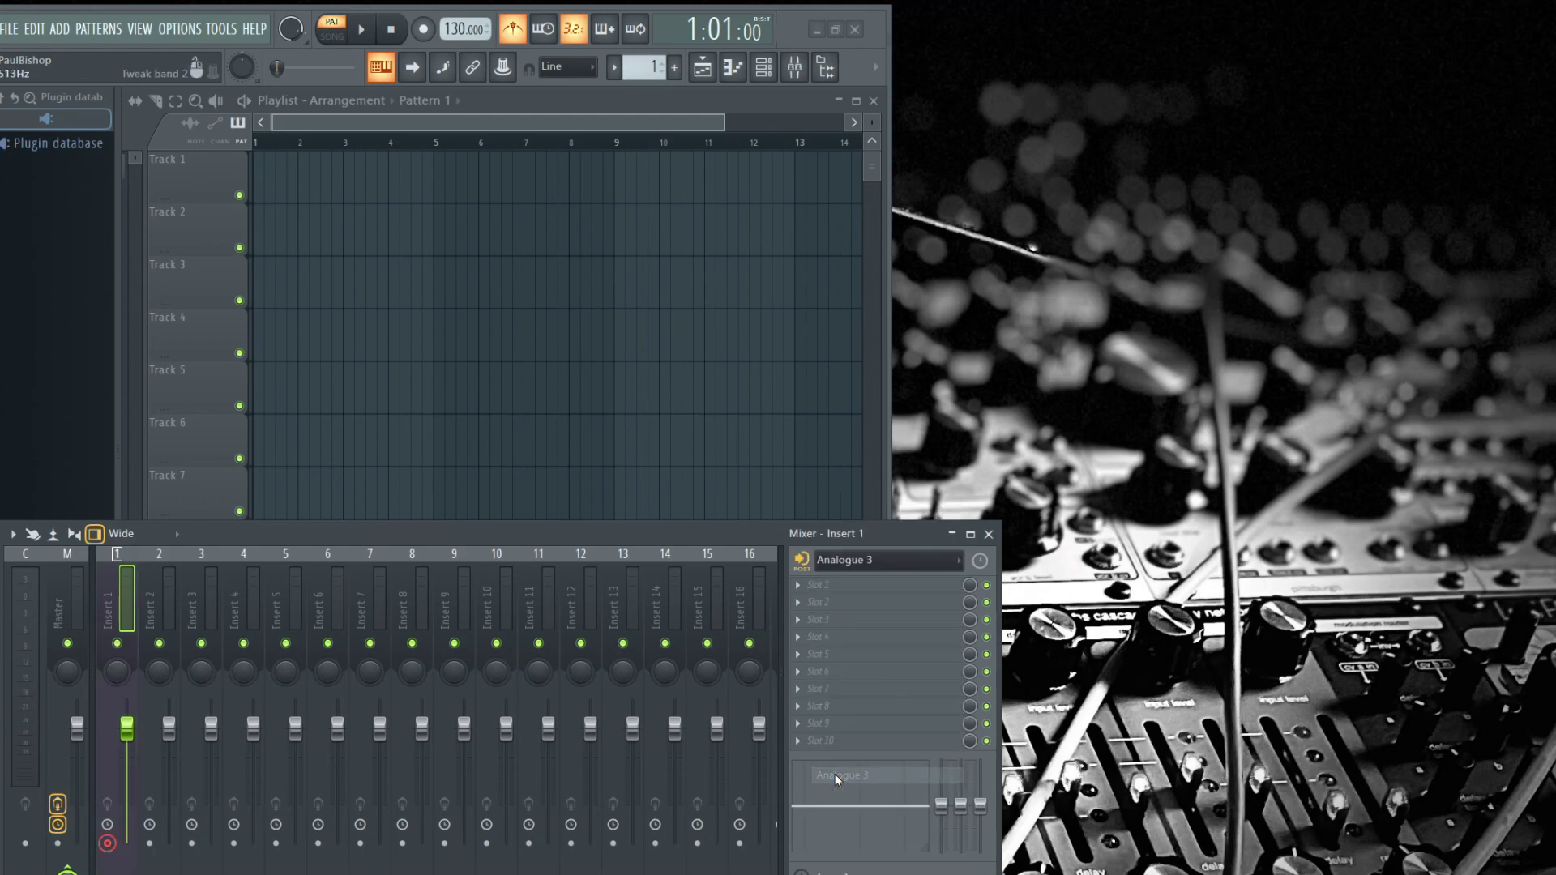
click(144, 606)
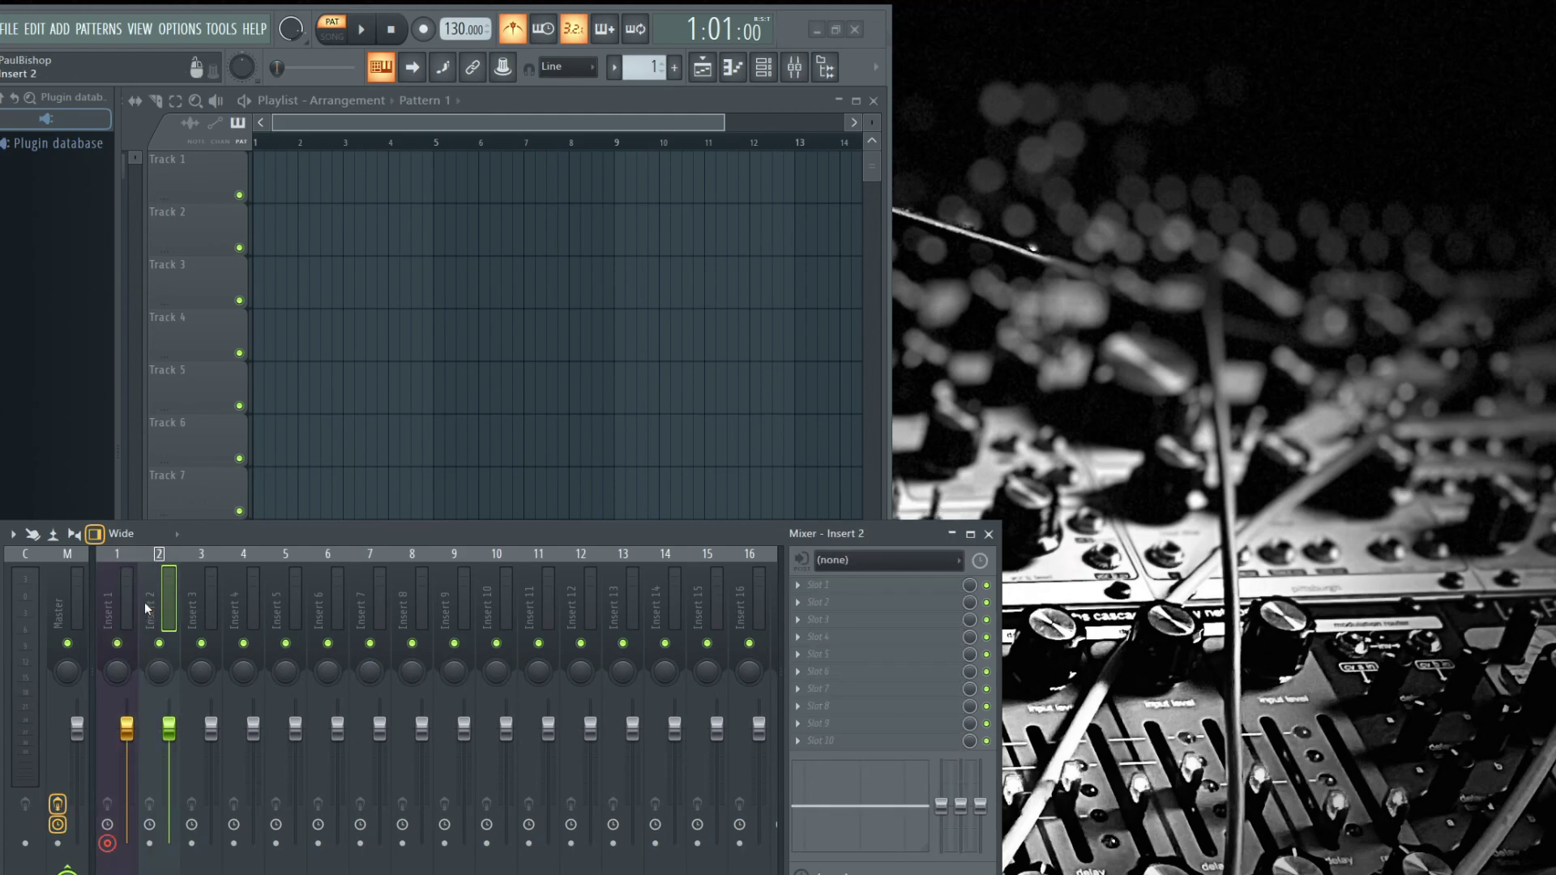
click(864, 558)
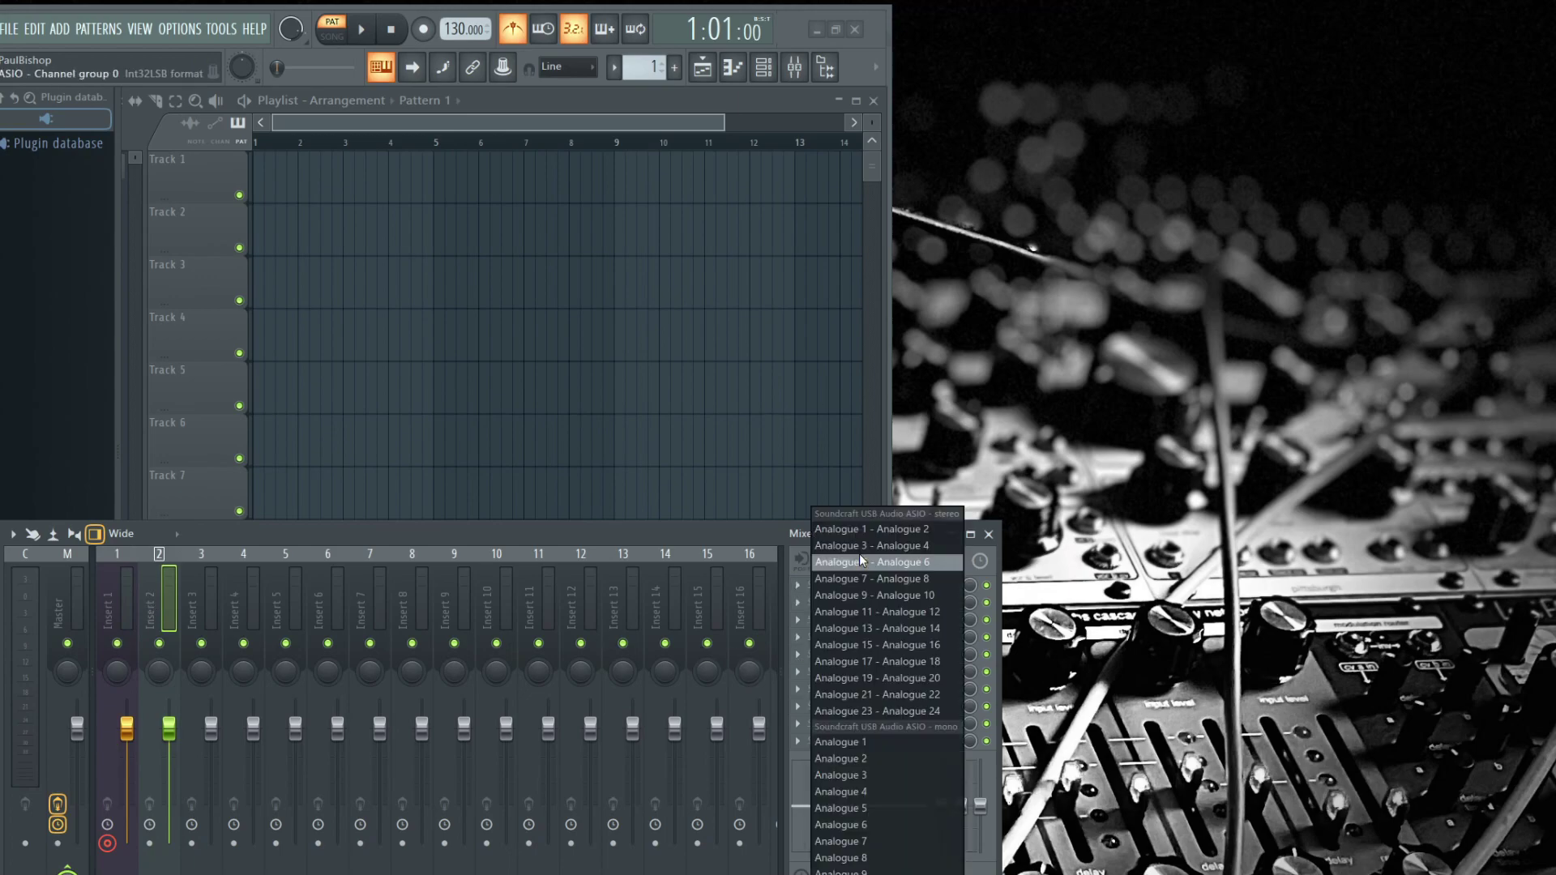
click(853, 772)
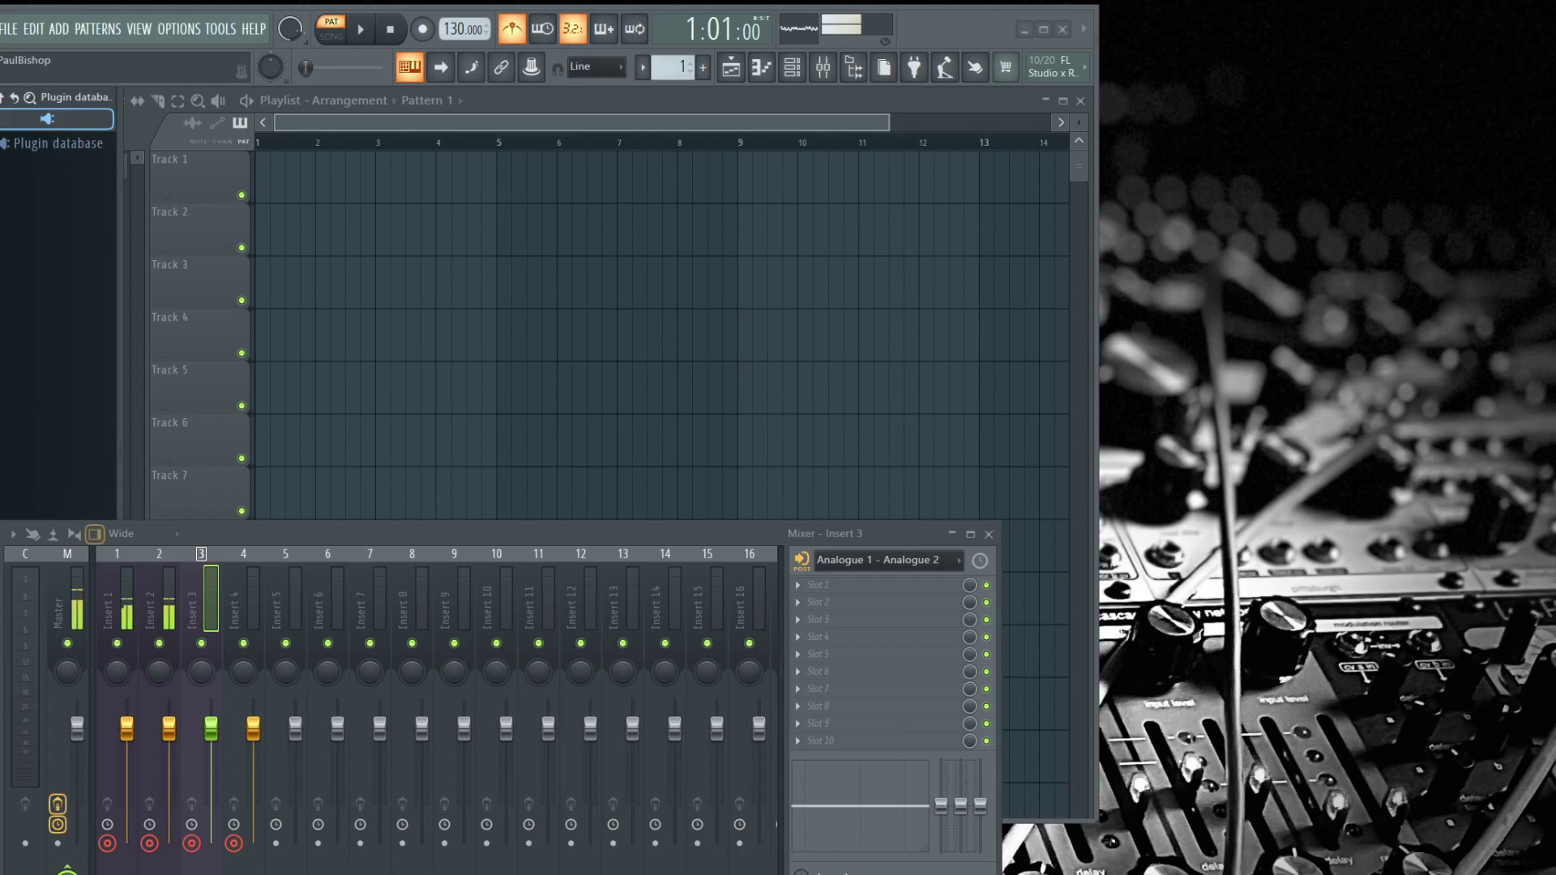
Step: Add Fruity Parametric EQ 2 to Insert 2's first effect slot and boost band 2 by about 3.4 dB near 175 Hz
click(156, 620)
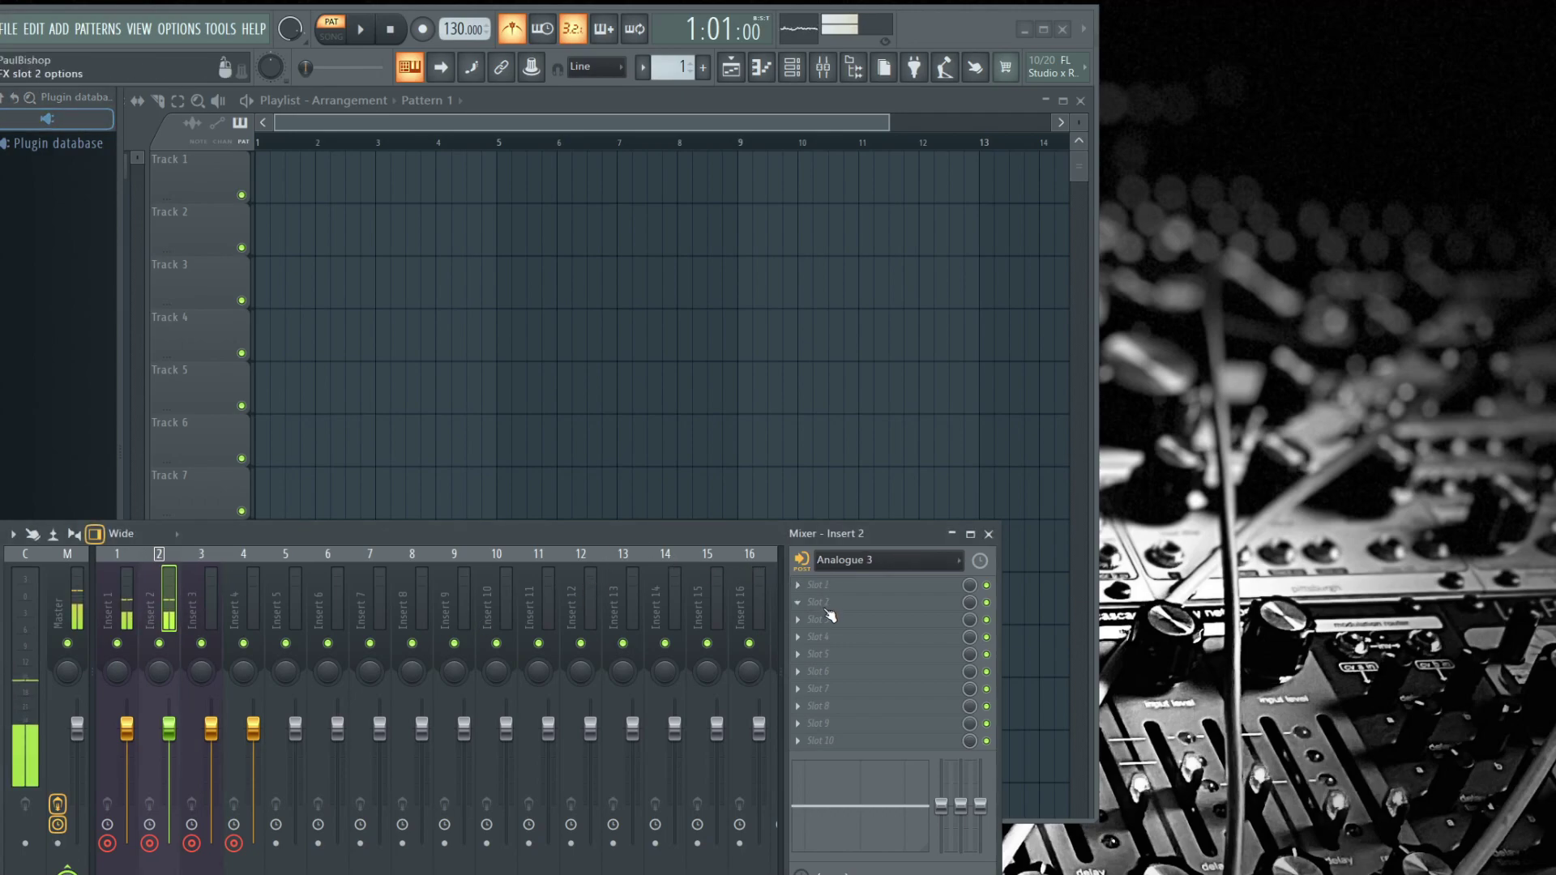
click(825, 586)
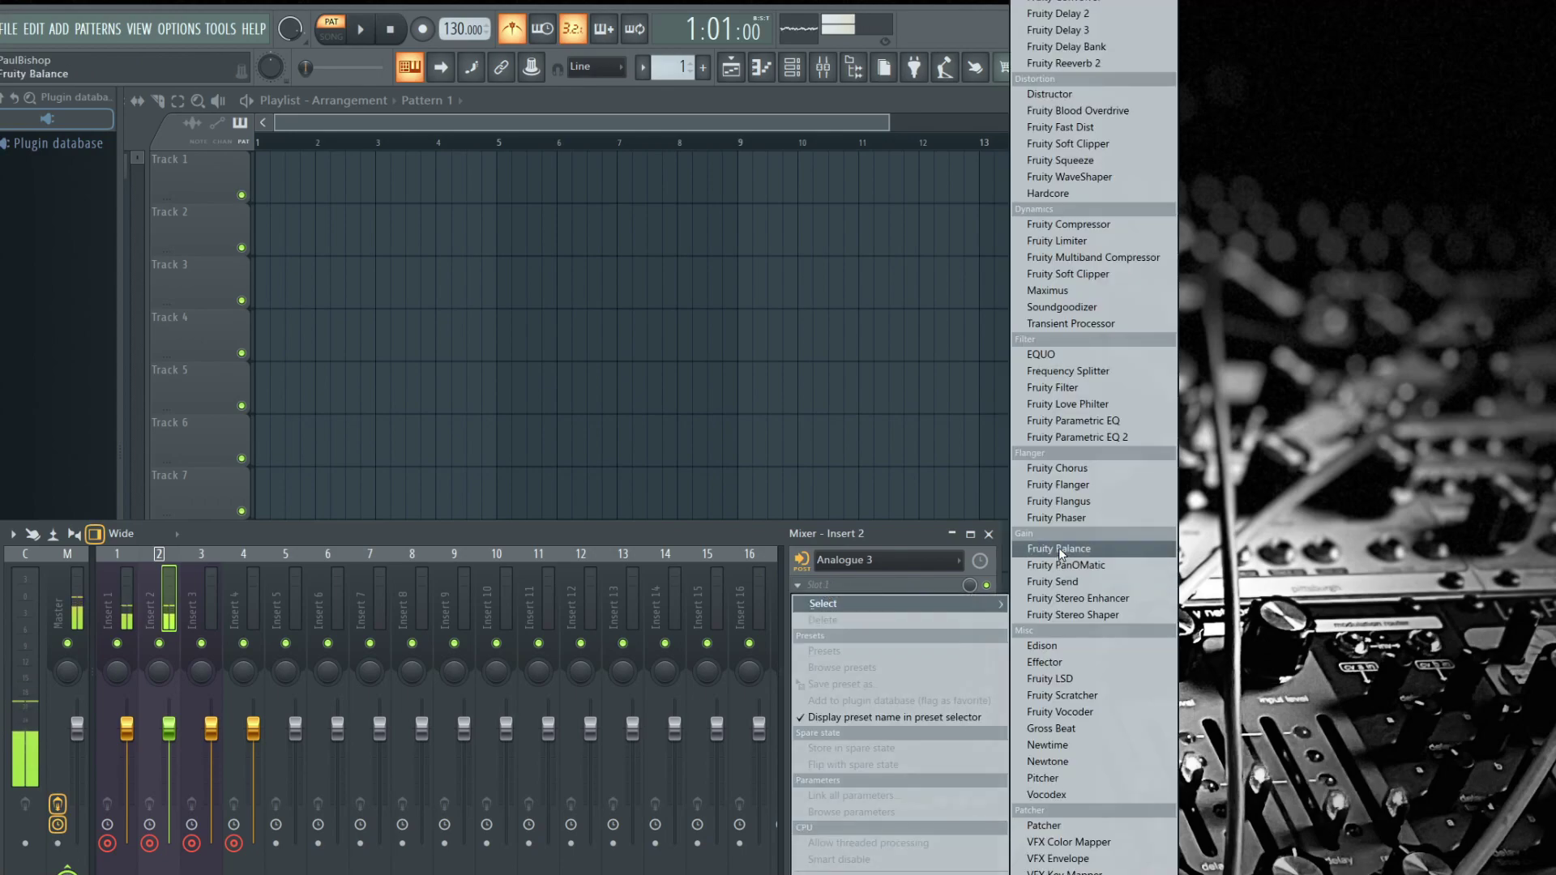
click(1101, 434)
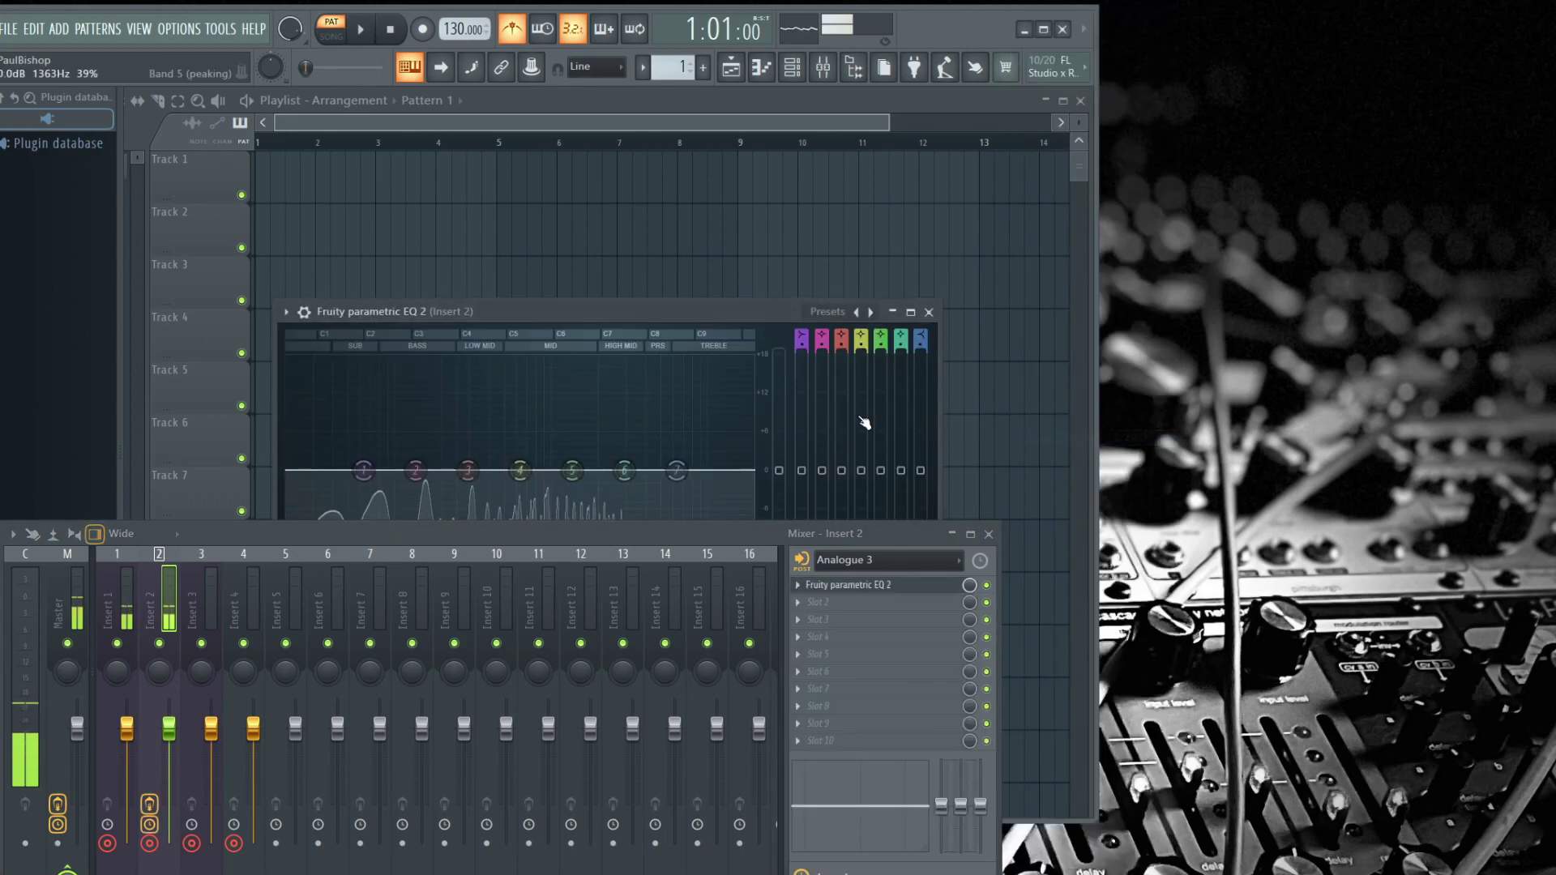
mouse_move(415, 471)
mouse_down()
mouse_move(411, 360)
mouse_move(432, 449)
mouse_up()
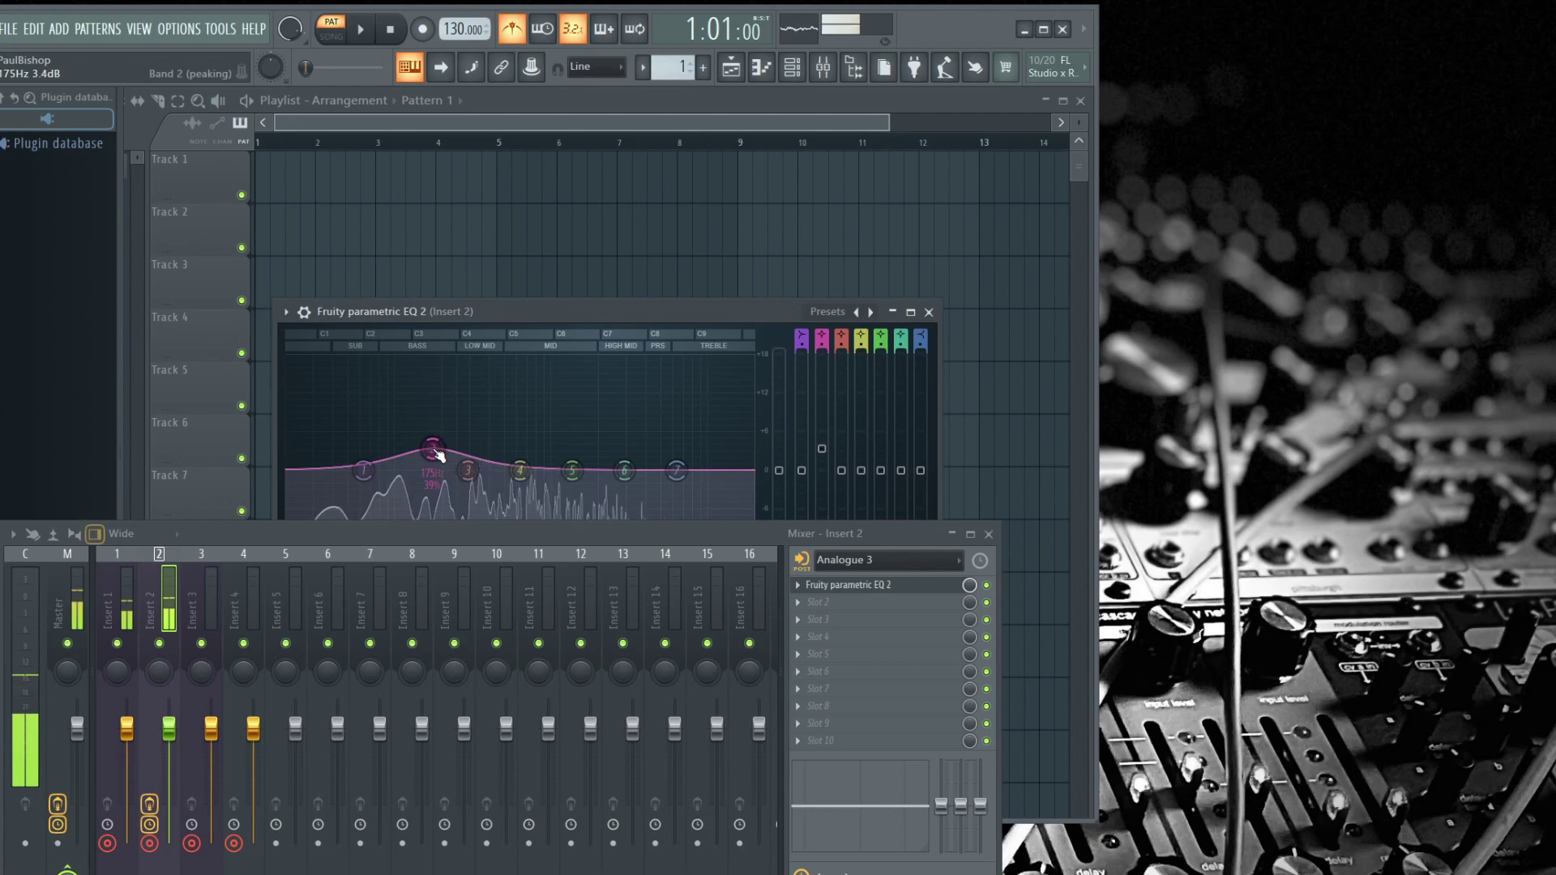
Step: Try mono Analogue 3 and mono Analogue 4 as the audio input source of Insert 3
click(184, 595)
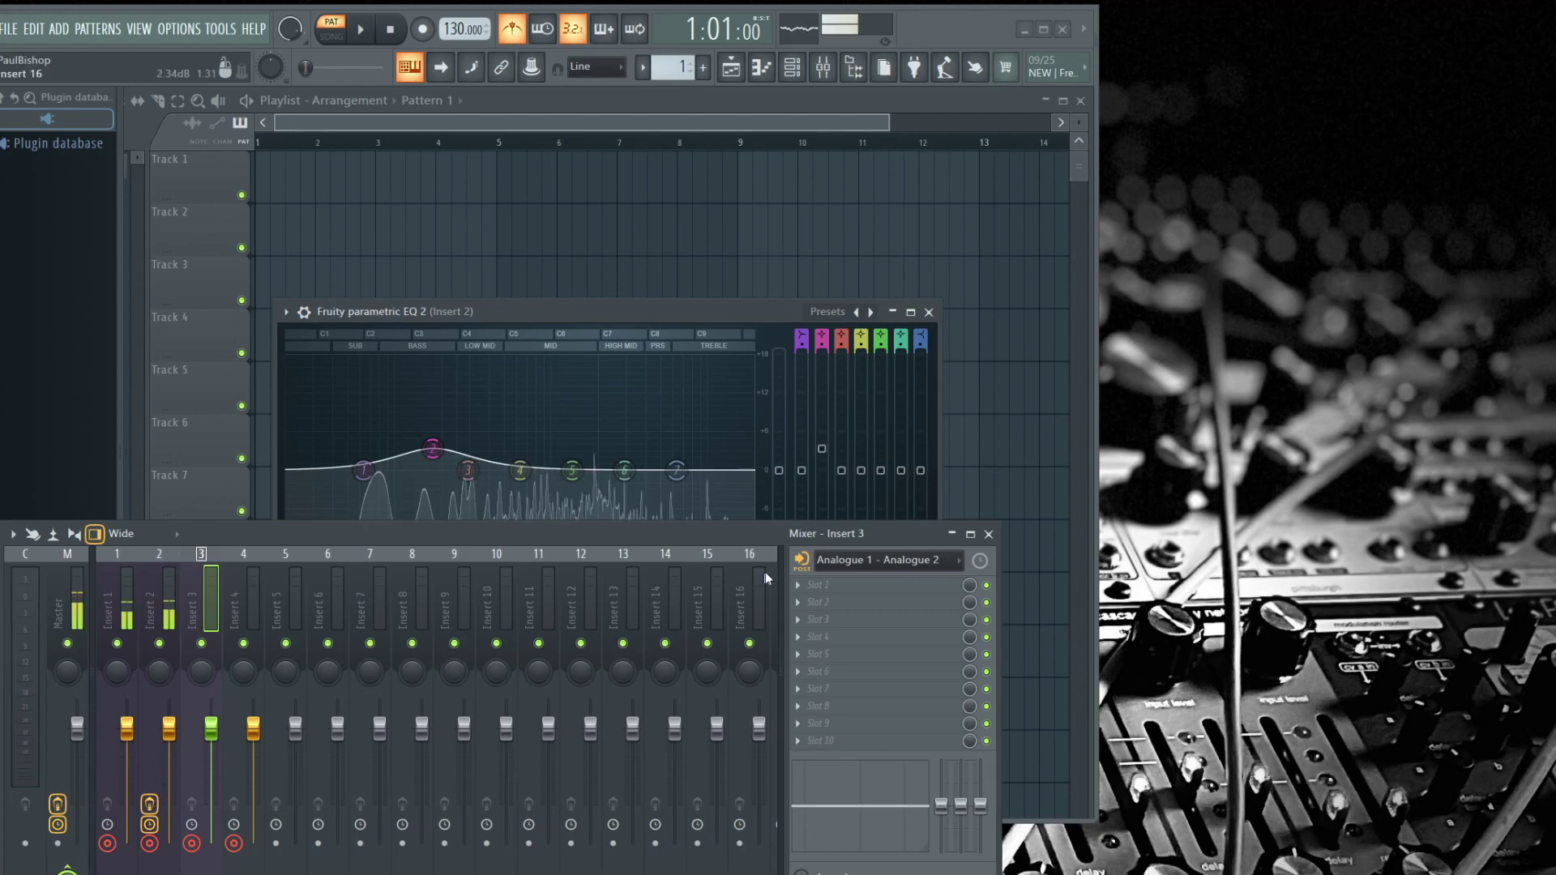
click(845, 561)
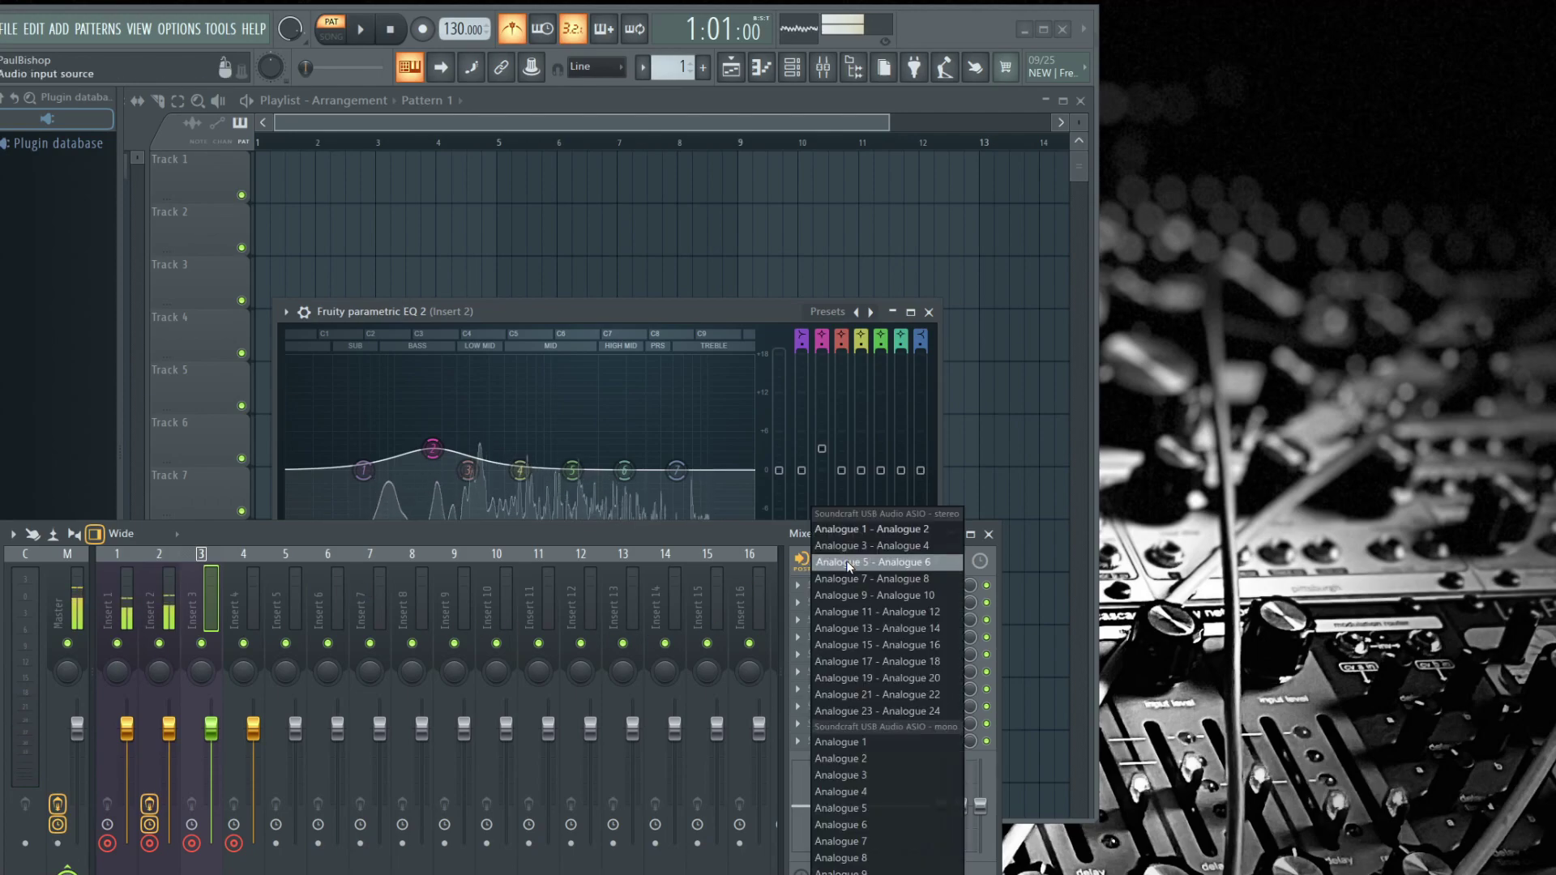
click(870, 772)
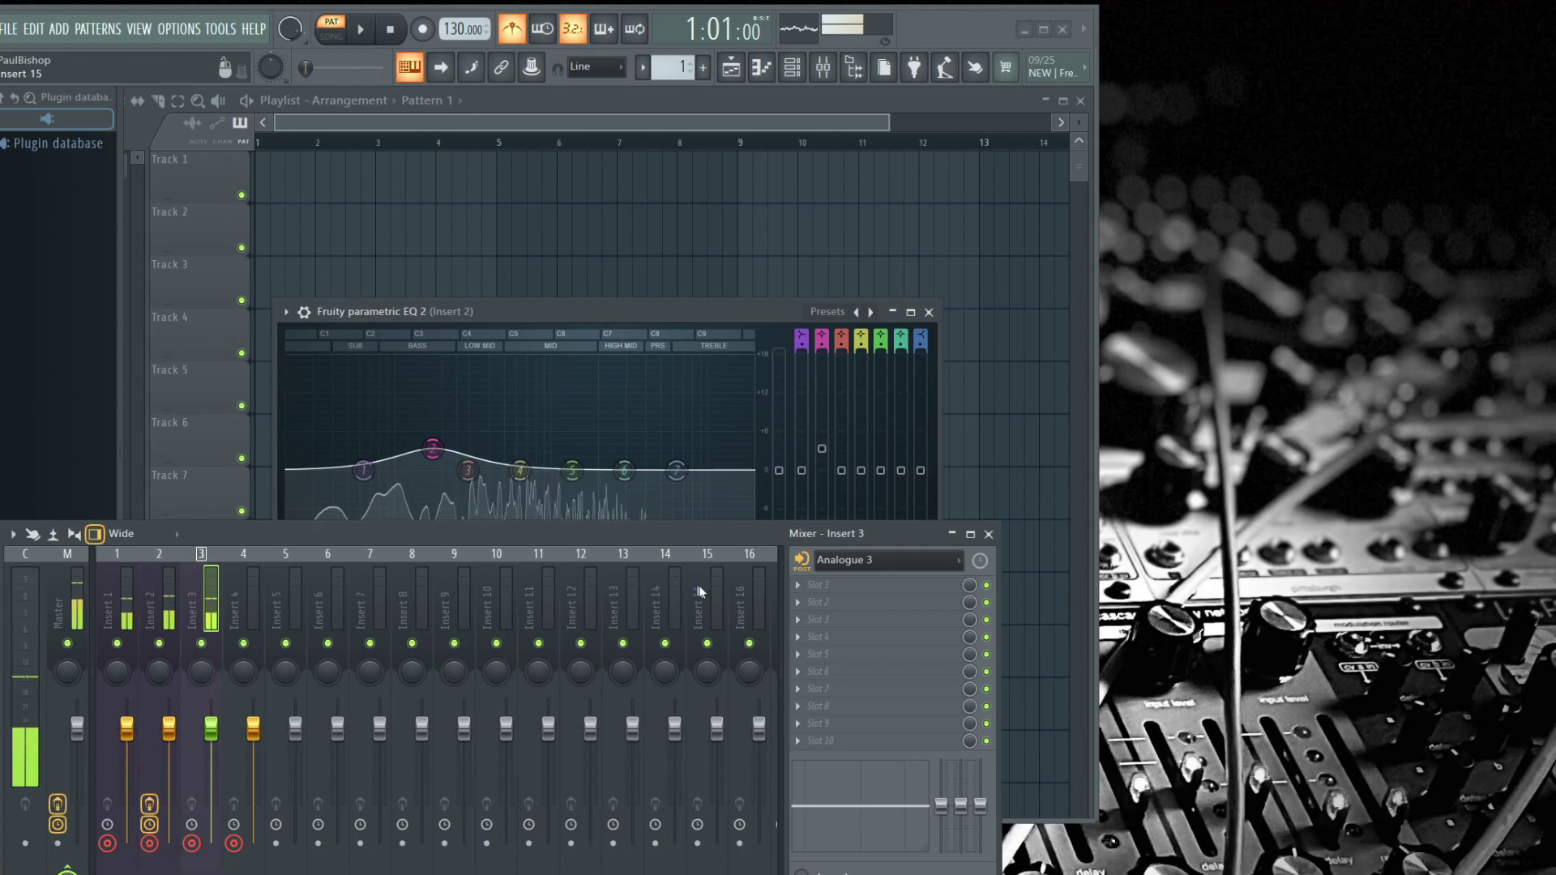
click(833, 559)
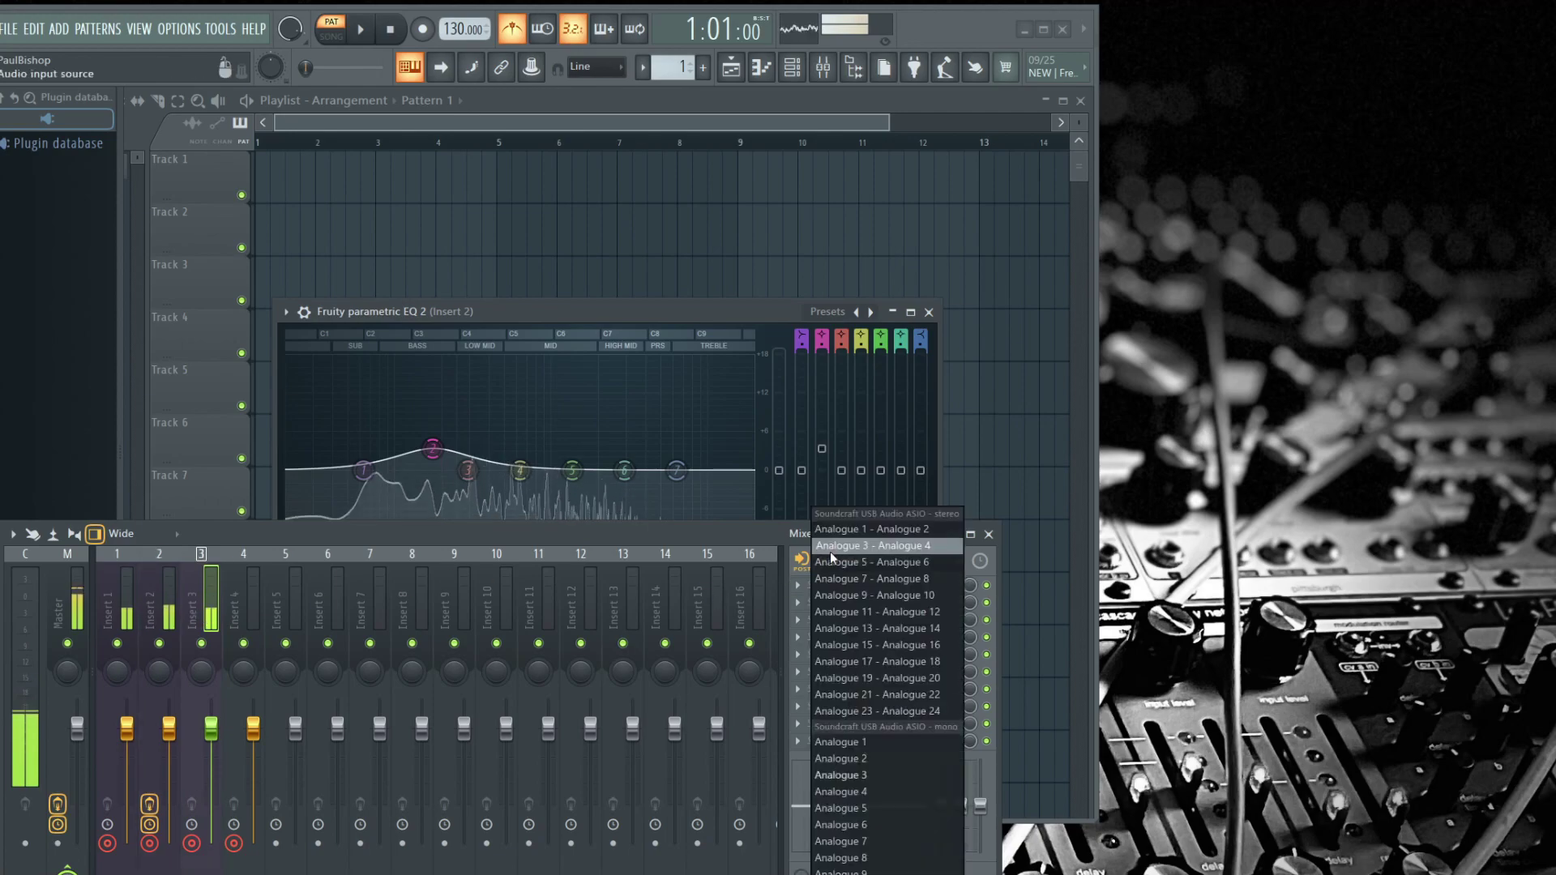
click(853, 790)
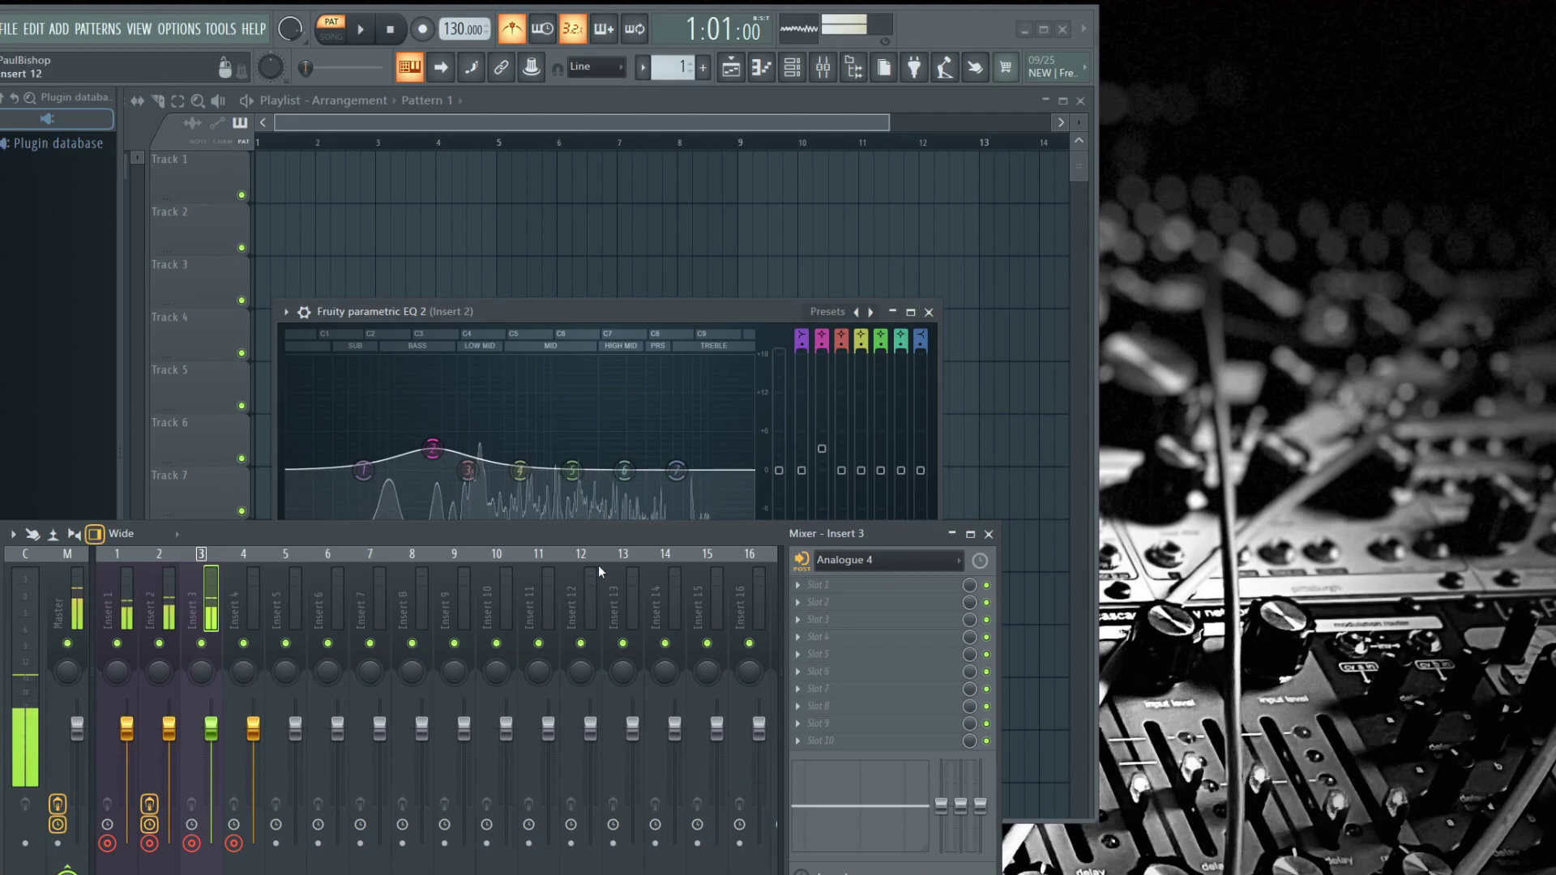
Step: Set Insert 3's audio input source to mono Analogue 5 and Insert 4's to mono Analogue 6
click(850, 561)
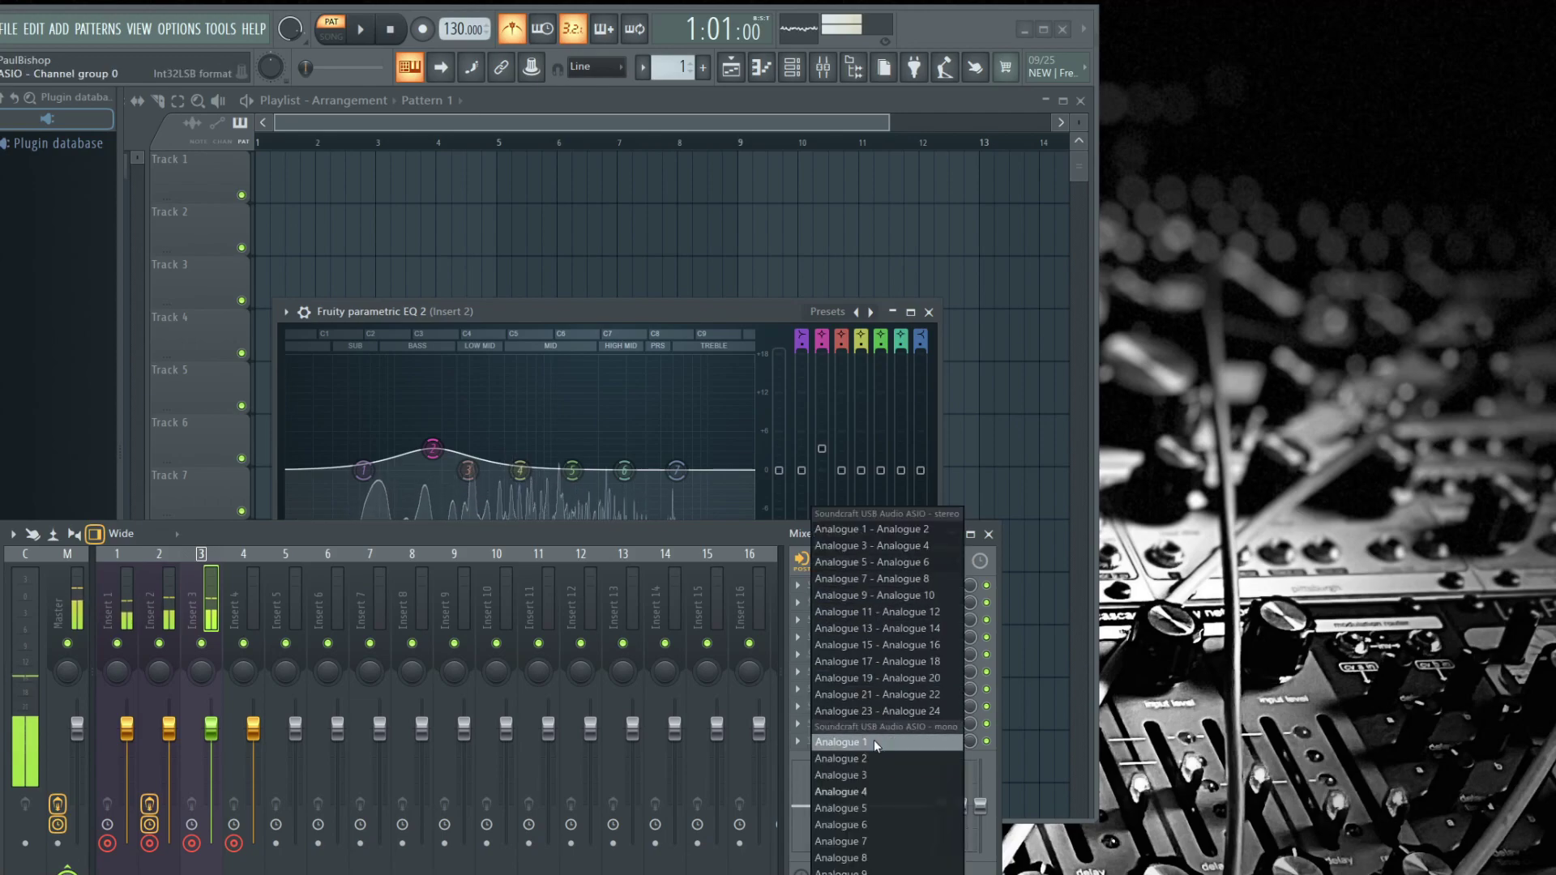
click(843, 807)
click(260, 640)
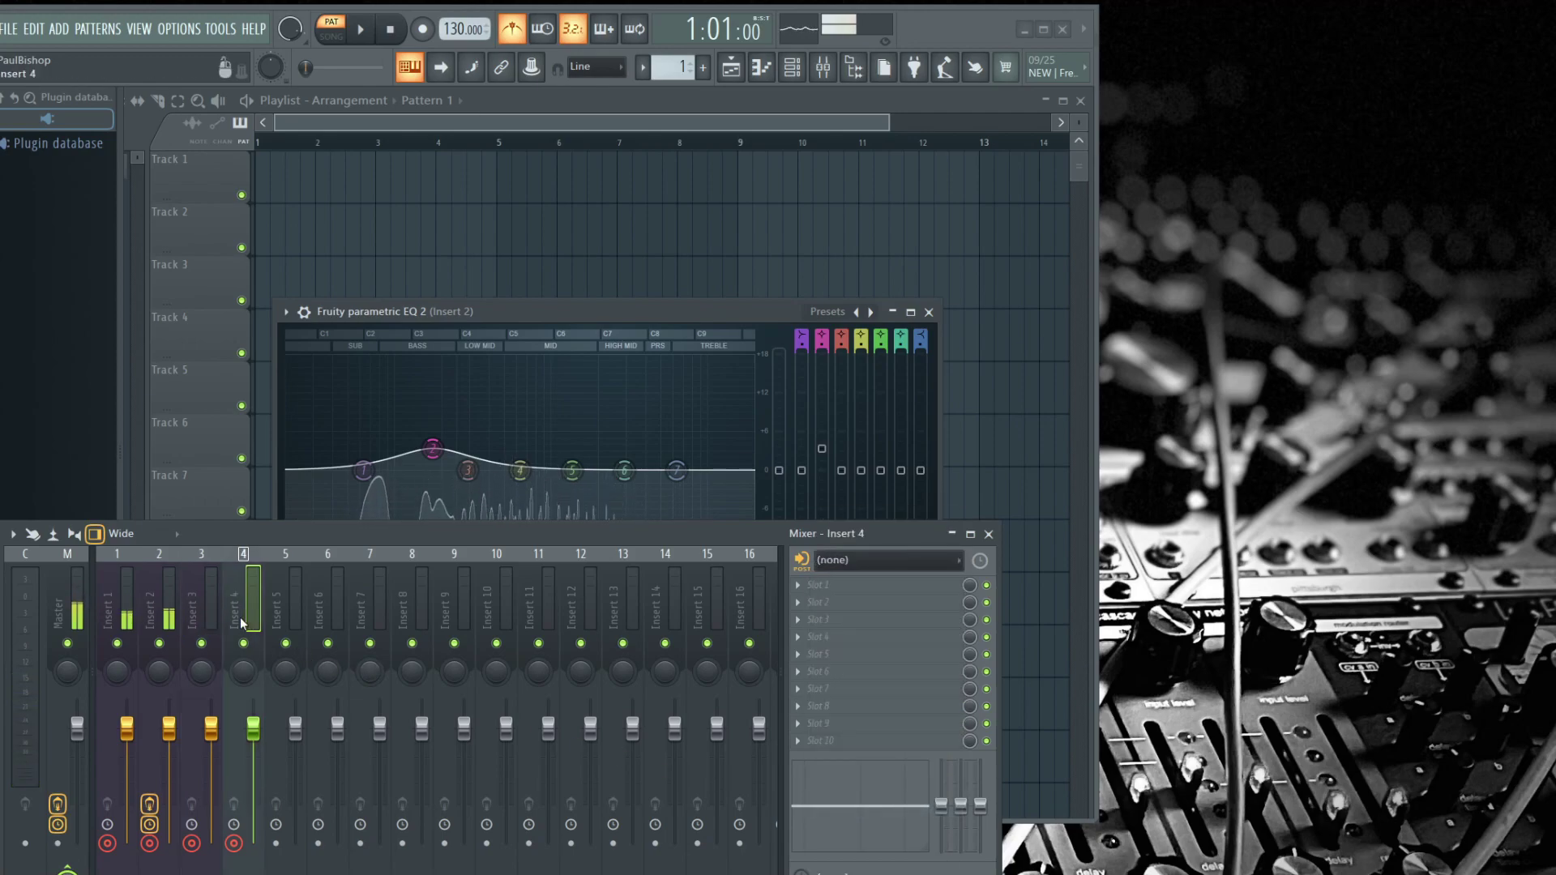
click(826, 560)
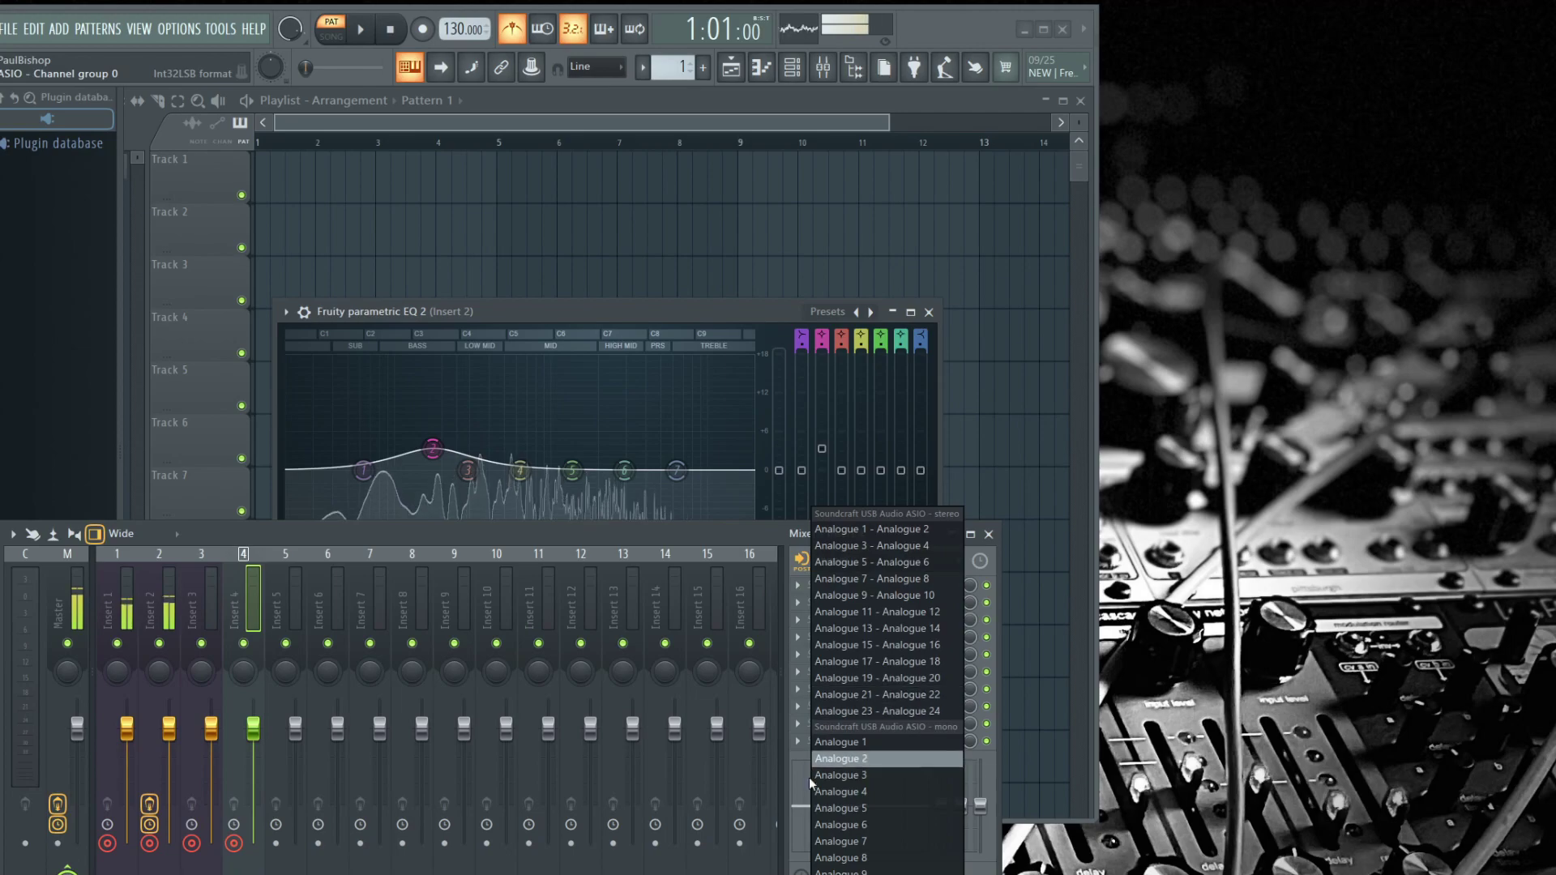
click(815, 826)
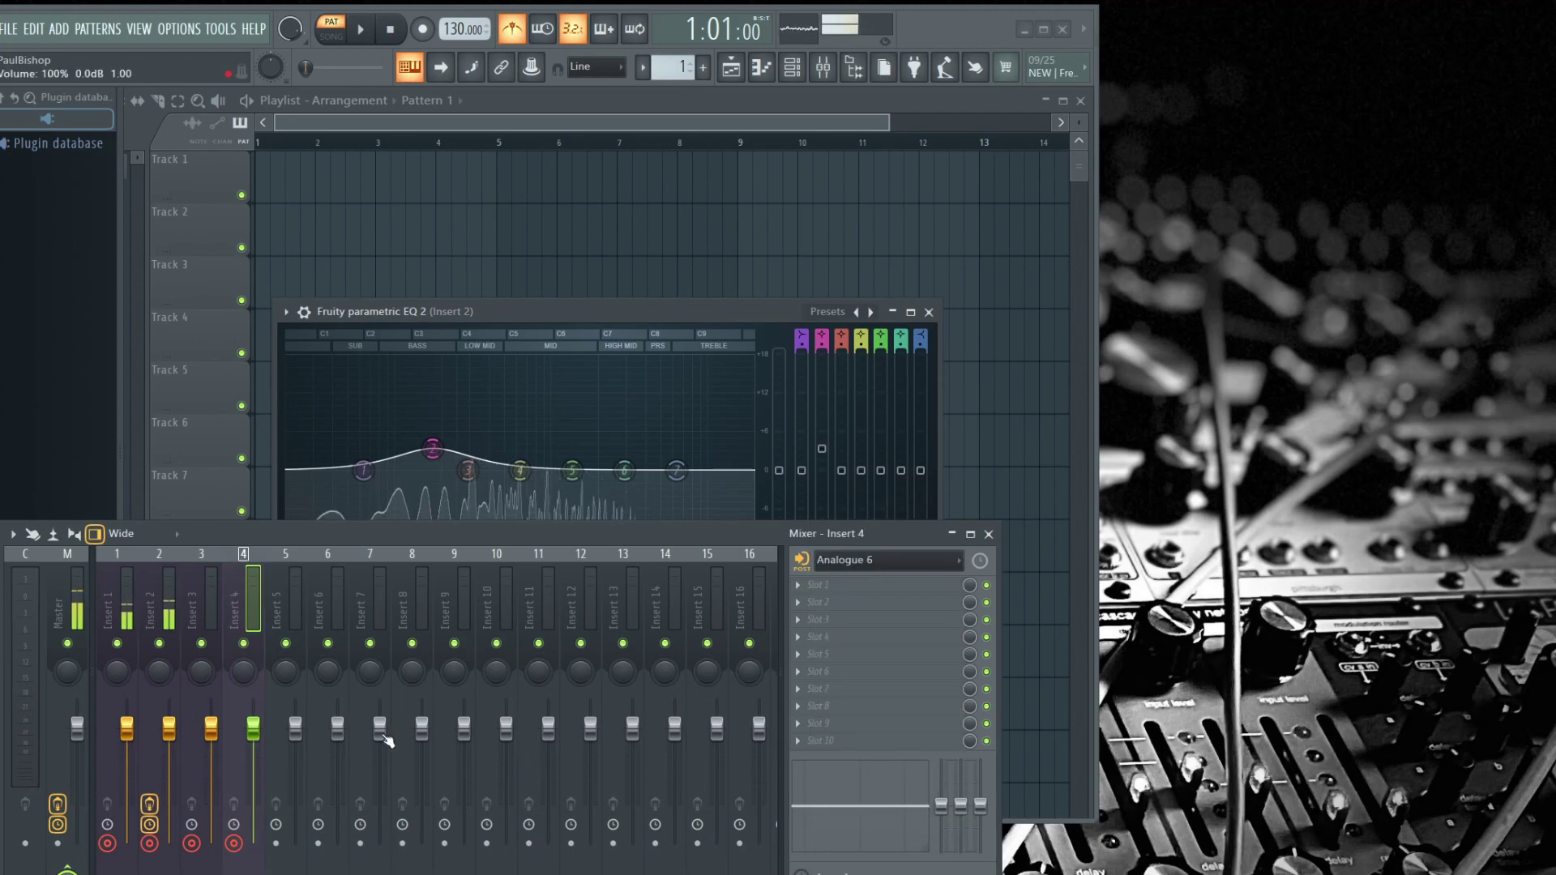
Step: Set the audio input source of Insert 5 to mono Analogue 7
click(285, 614)
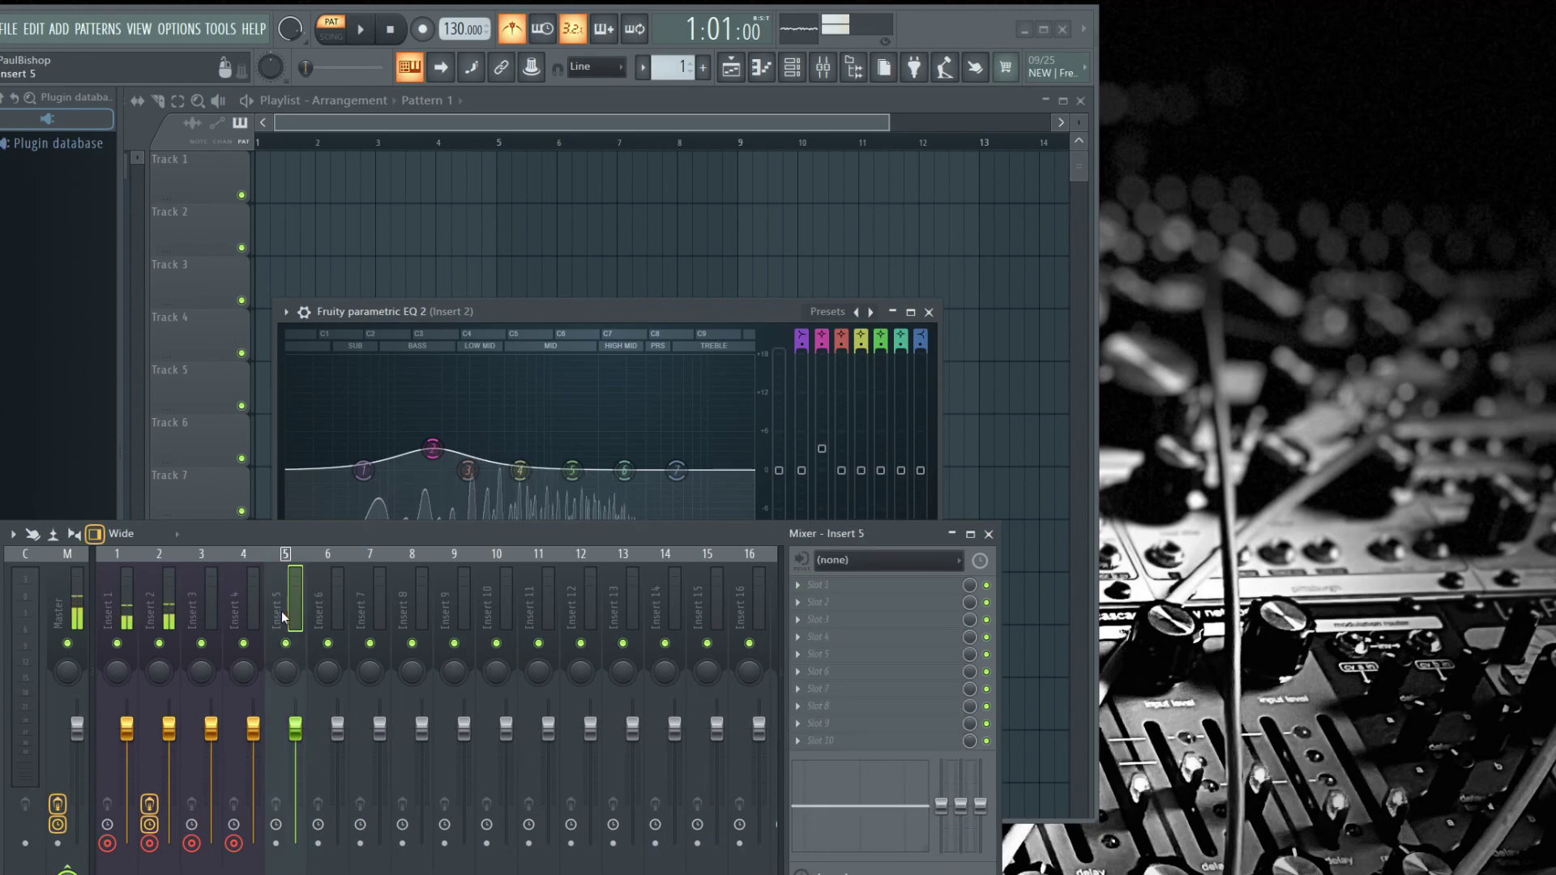
click(849, 561)
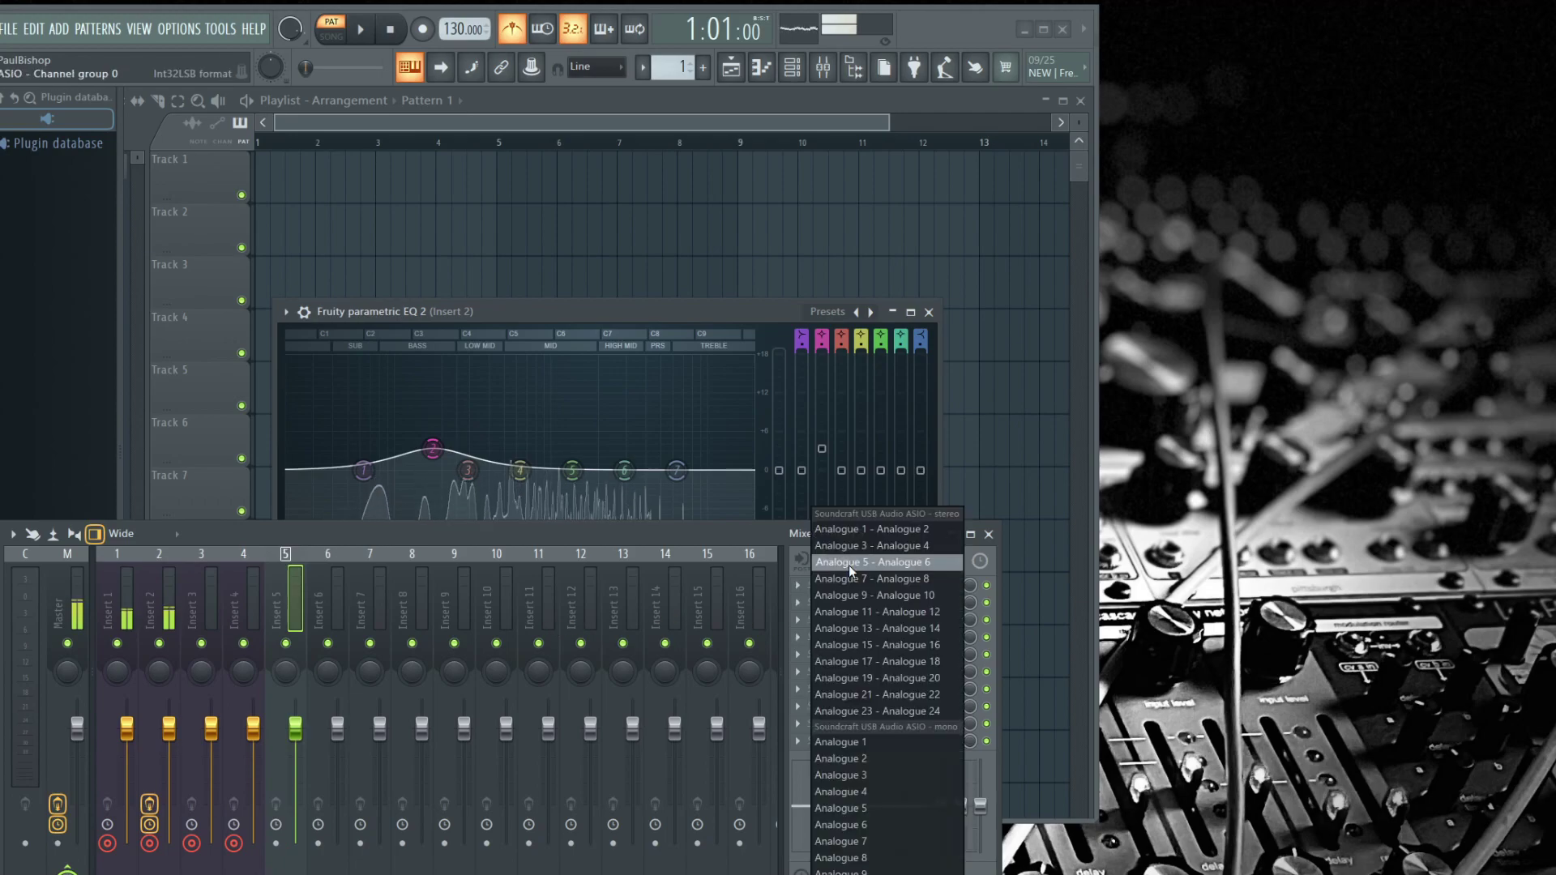
click(865, 842)
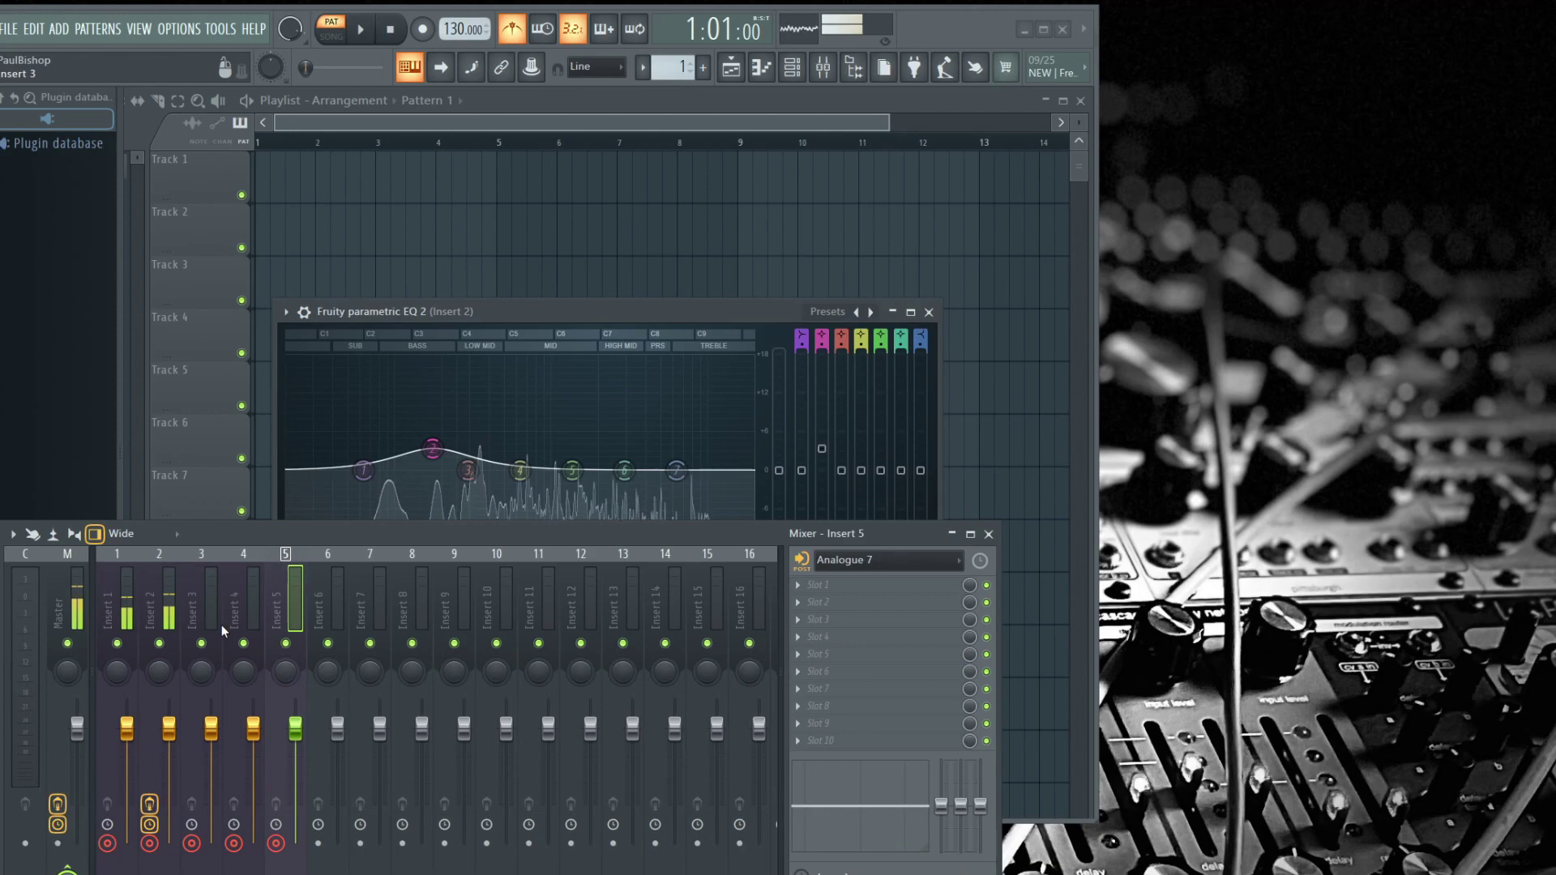
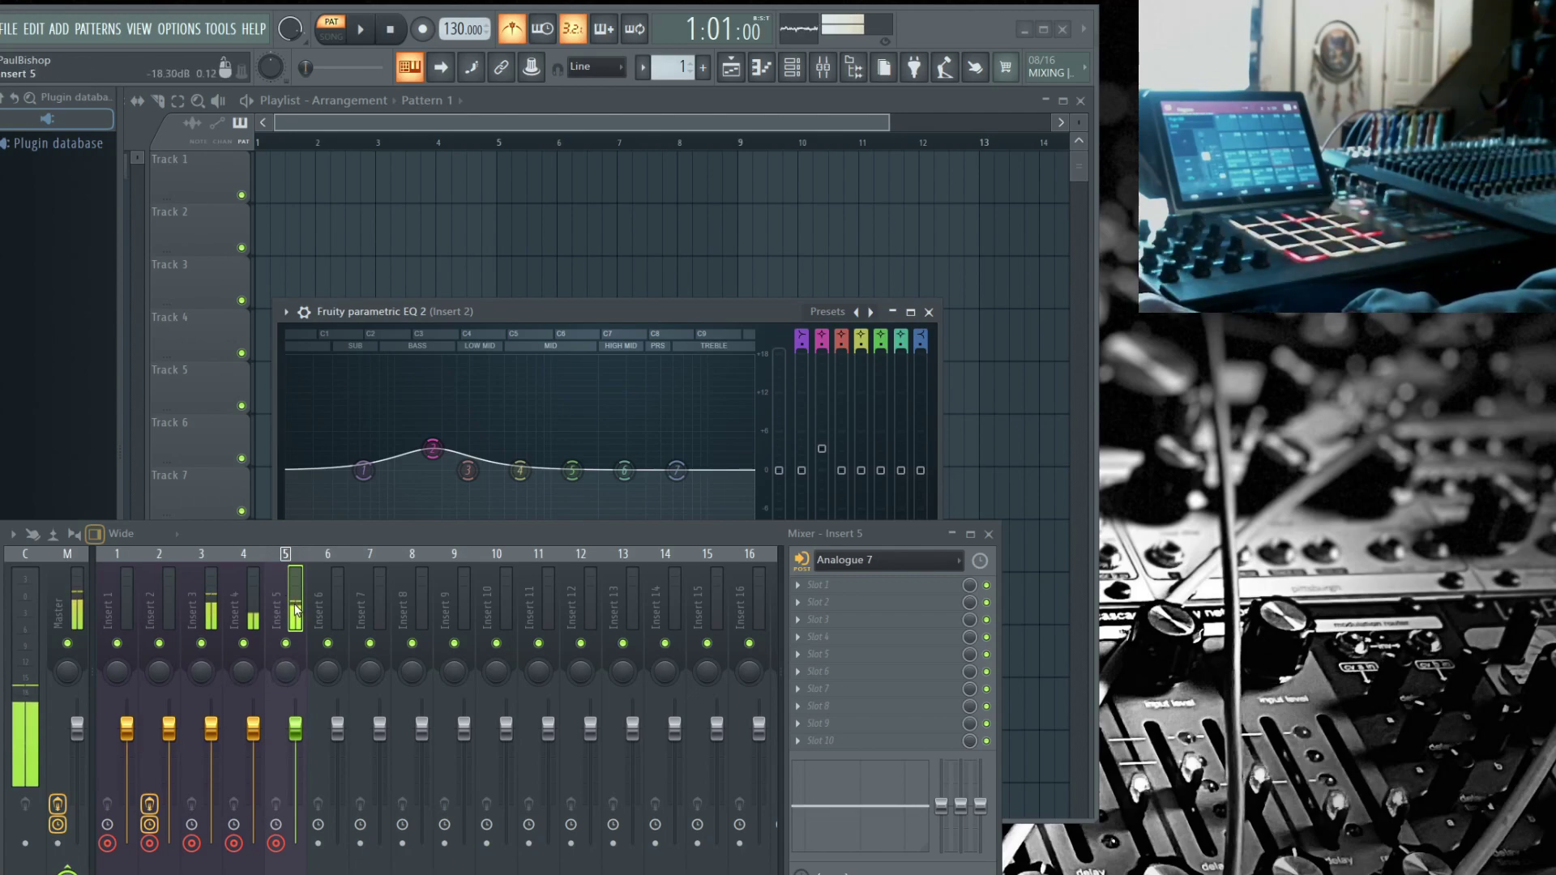
Step: Add Fruity Parametric EQ 2 to Insert 5's first effect slot and strongly boost band 6 at the start of the treble range
click(847, 585)
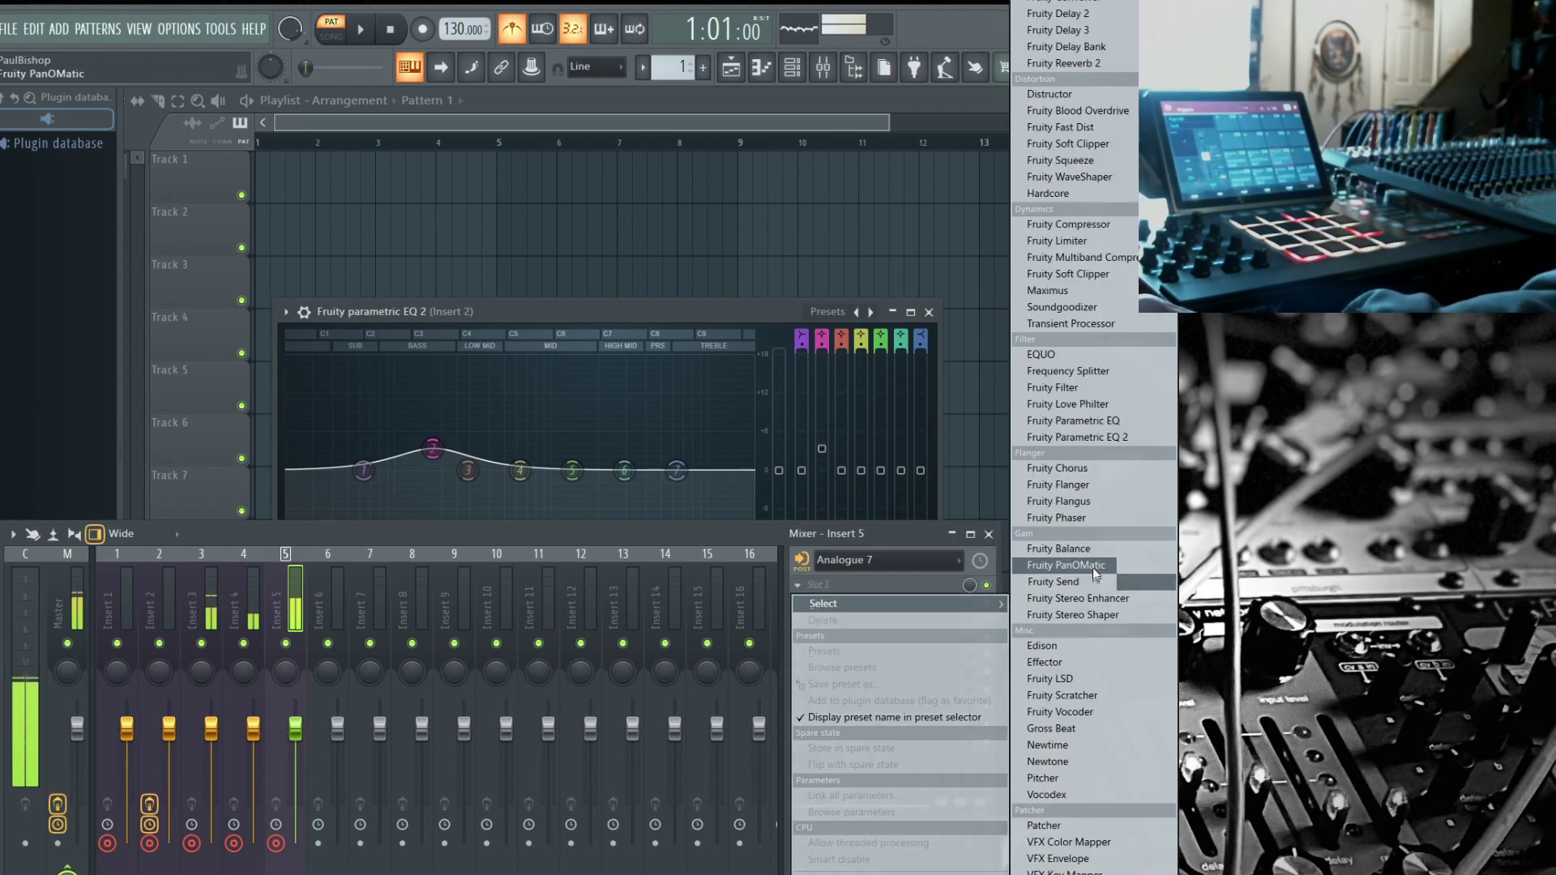
click(1086, 437)
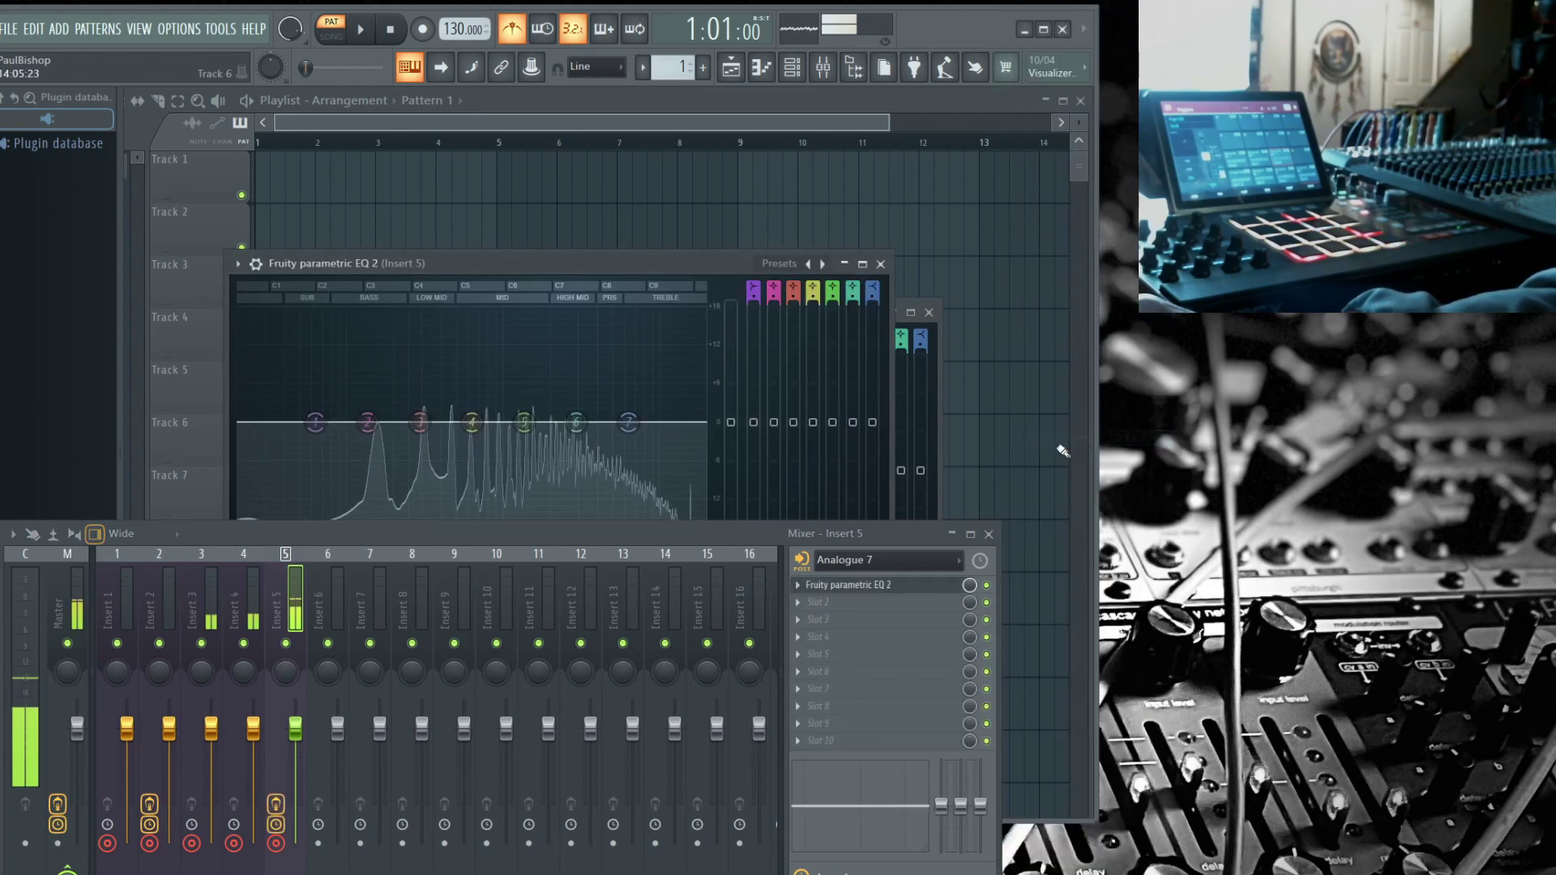
drag(576, 422, 604, 329)
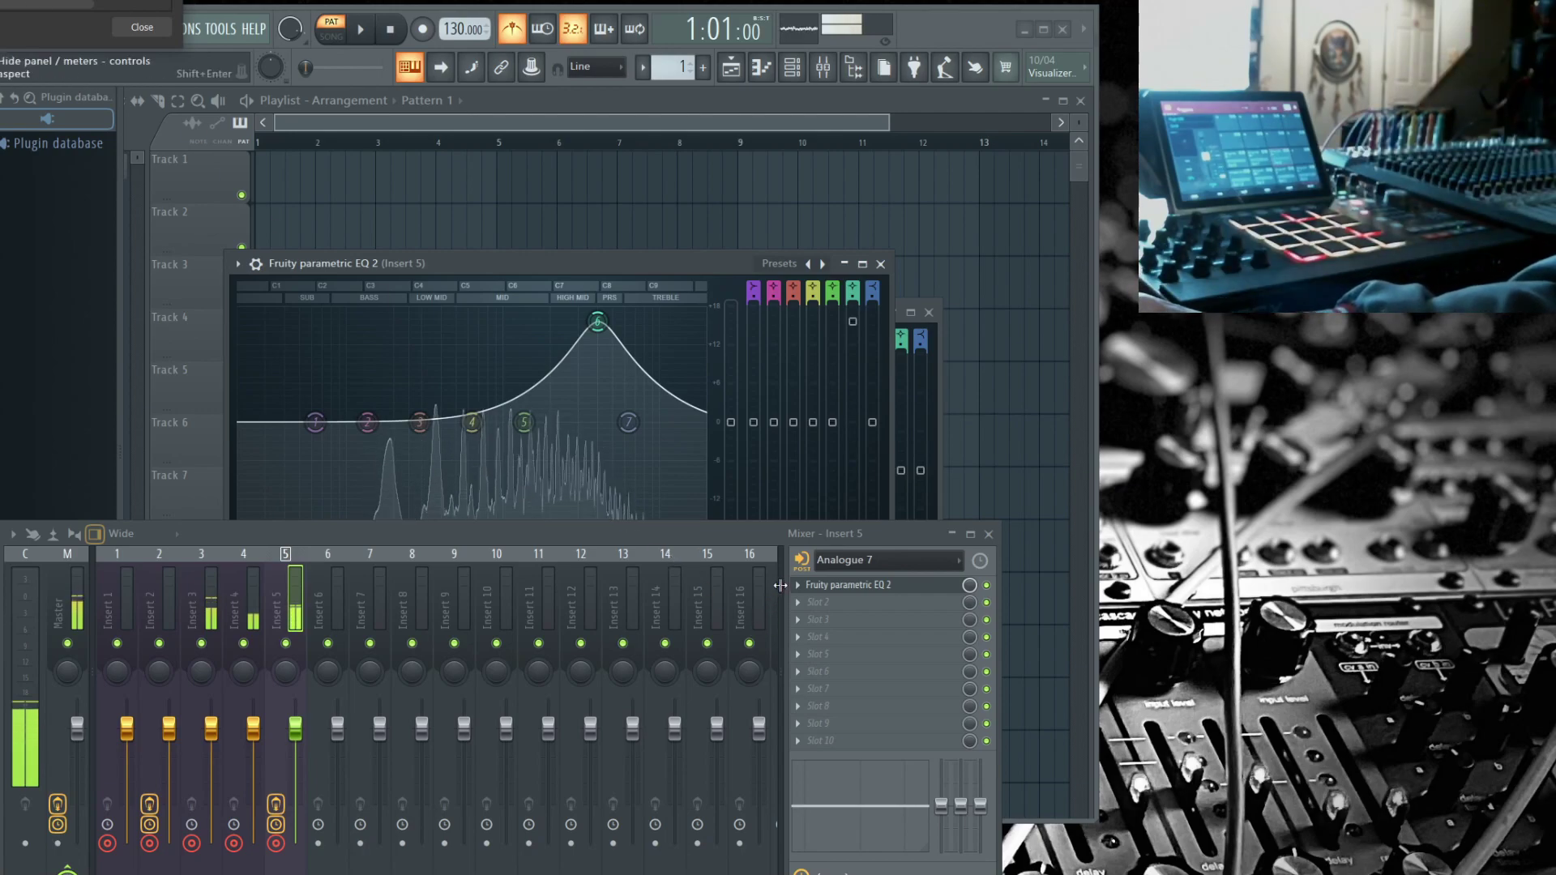
mouse_move(611, 335)
mouse_down()
mouse_move(576, 462)
mouse_move(462, 450)
mouse_move(559, 401)
mouse_move(607, 343)
mouse_up()
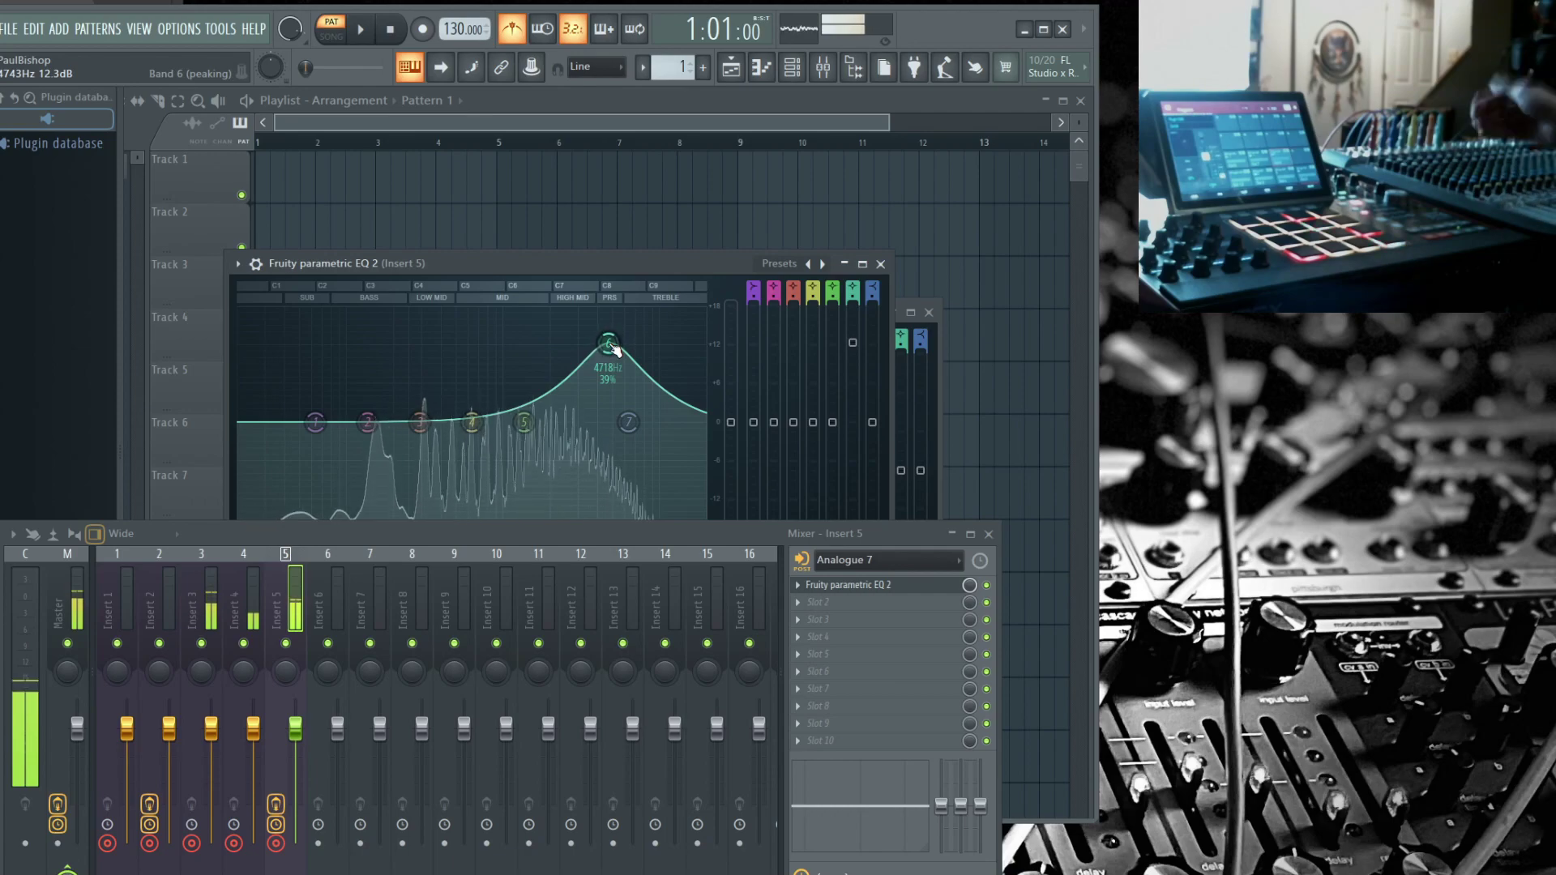
mouse_move(614, 348)
mouse_down()
mouse_move(301, 344)
mouse_move(679, 342)
mouse_move(626, 339)
mouse_up()
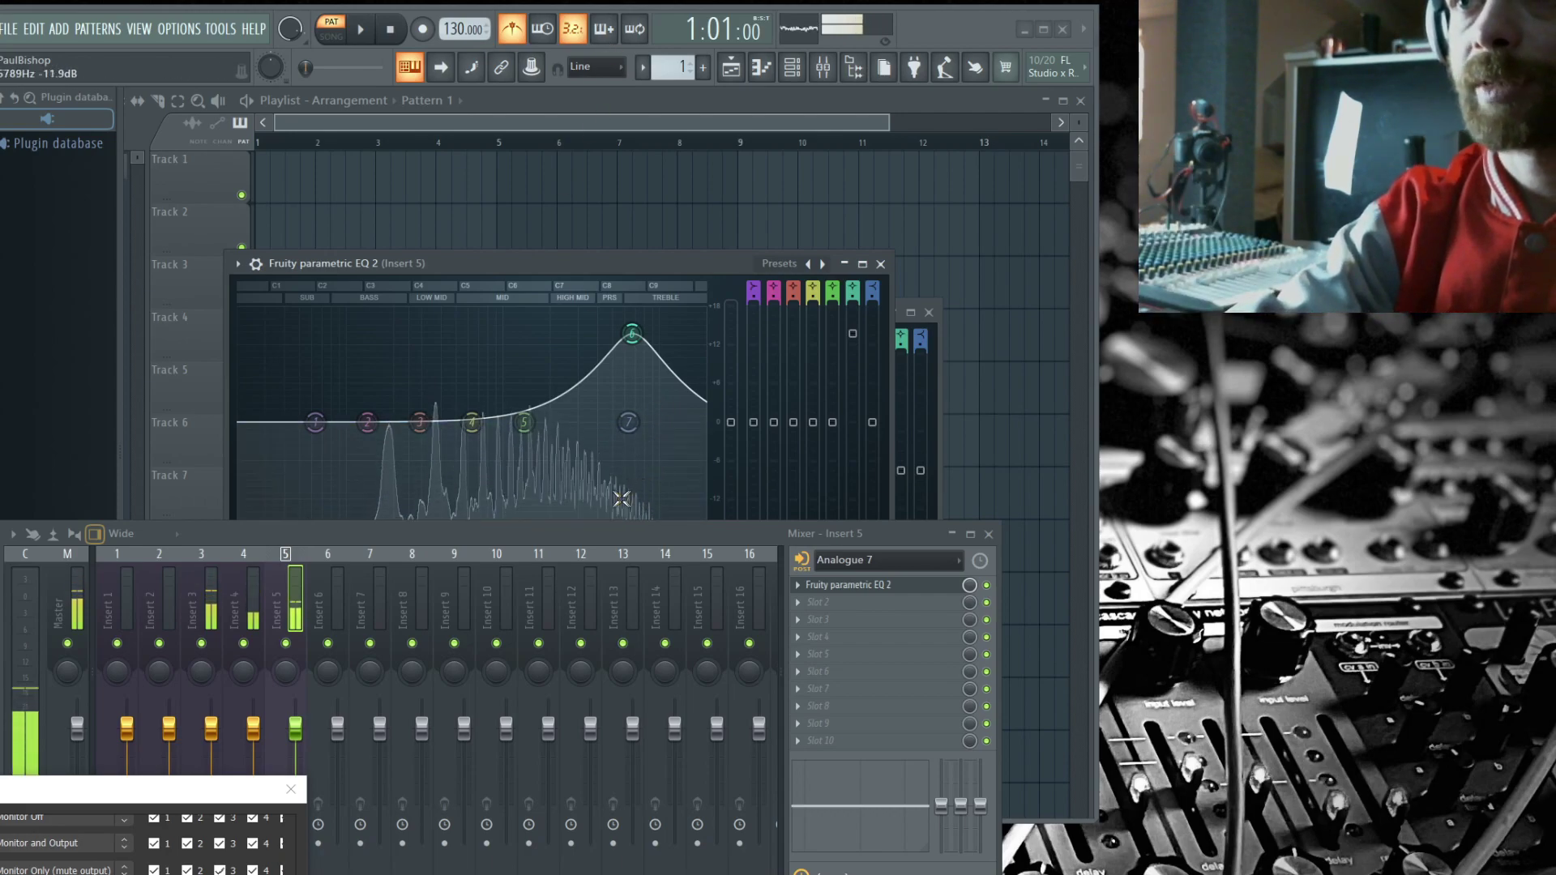
Step: Move the mixer and EQ windows down to uncover the playlist, and close Insert 5's Fruity Parametric EQ 2 window
drag(736, 264, 591, 582)
drag(708, 313, 706, 567)
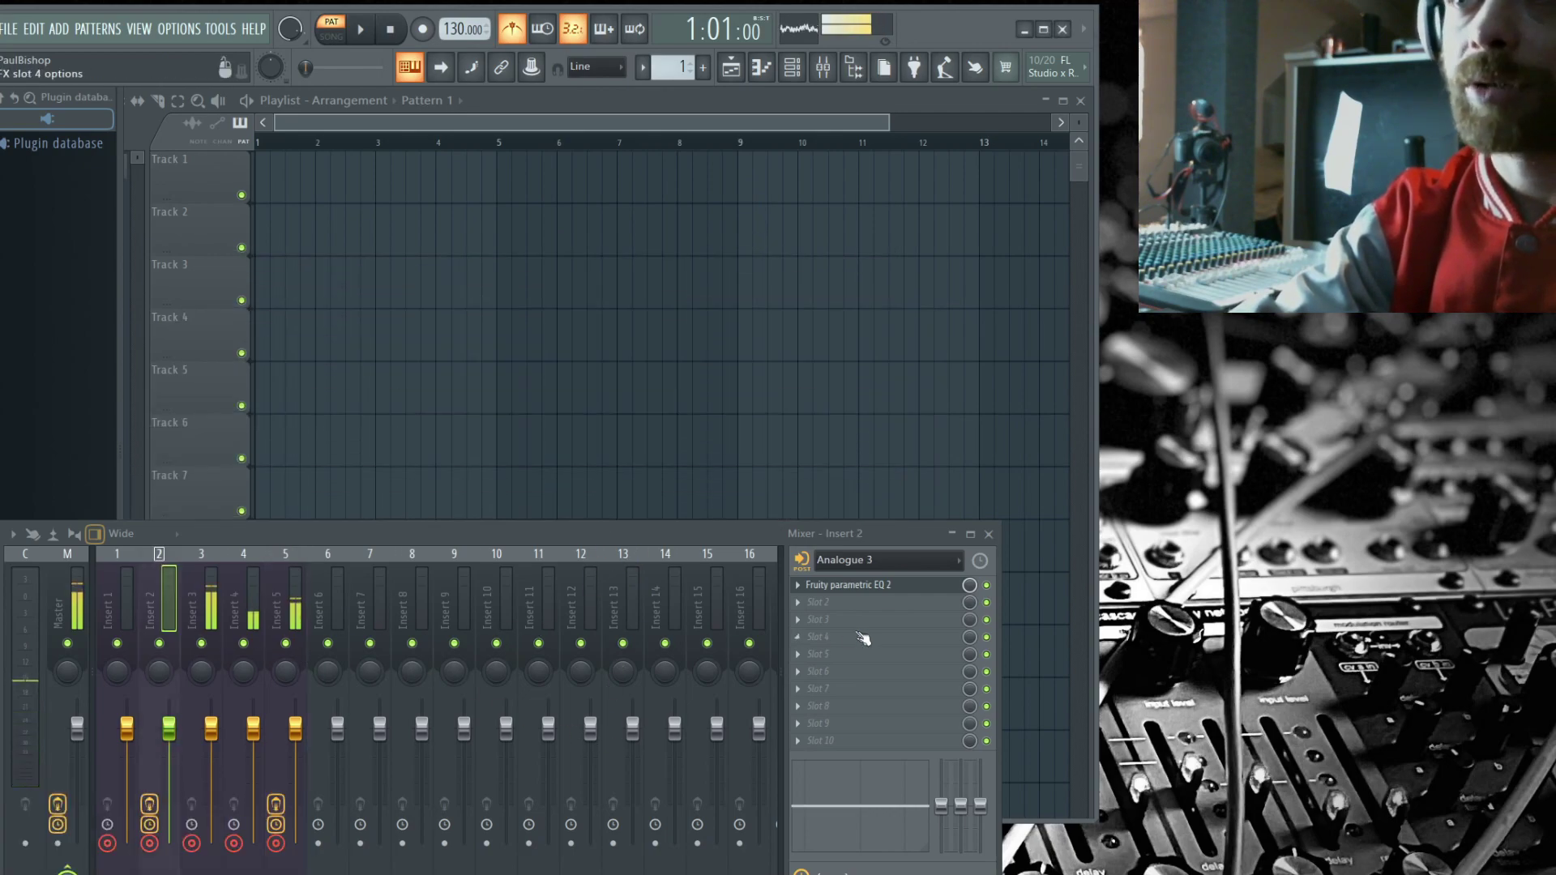
drag(762, 532, 744, 678)
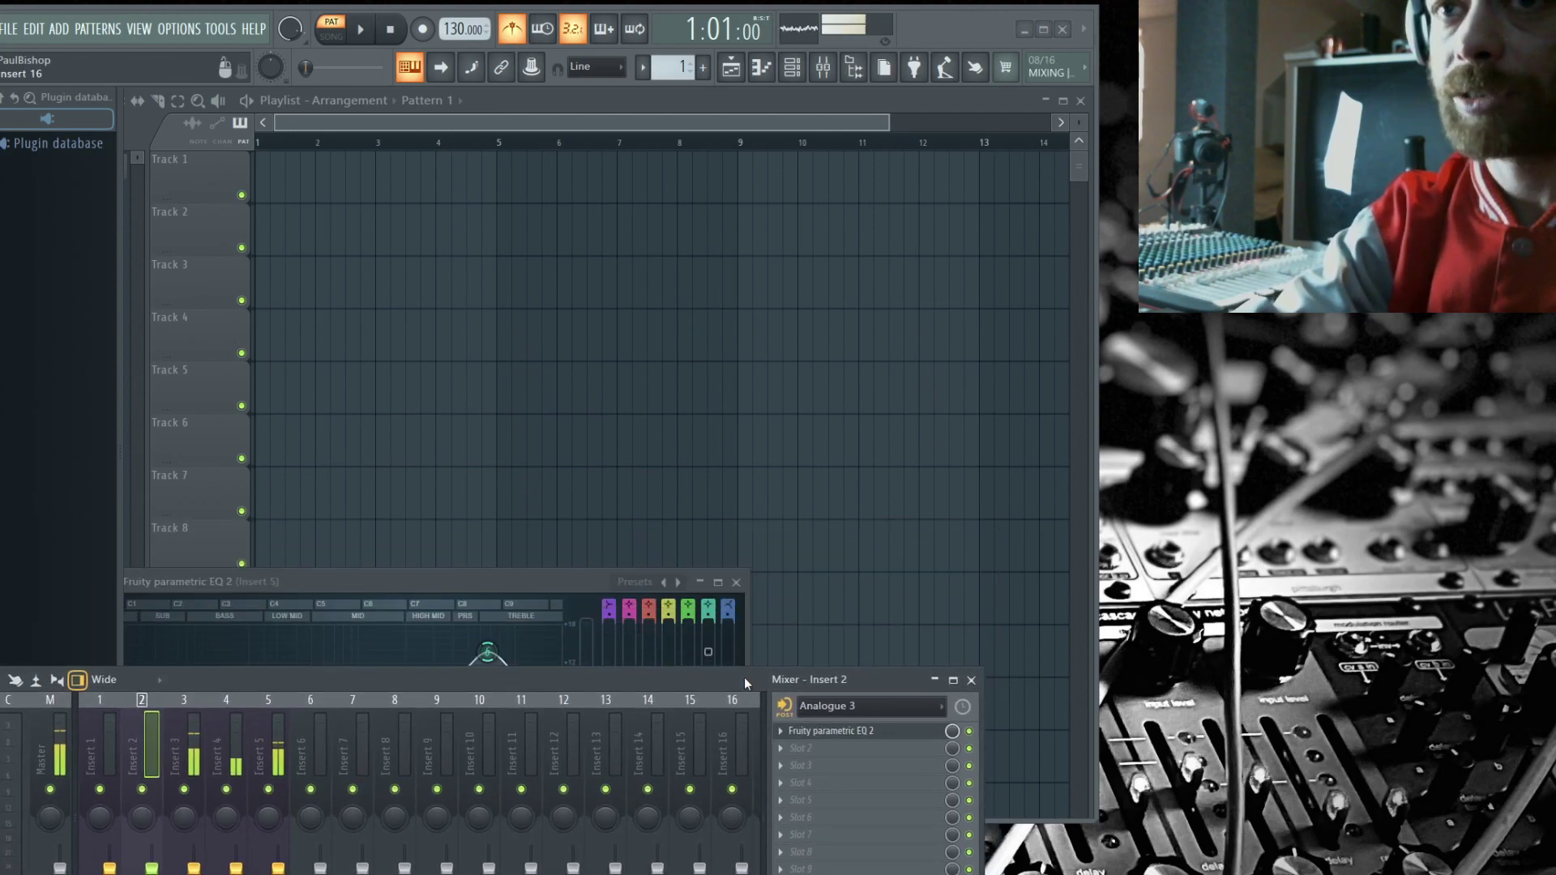
click(736, 583)
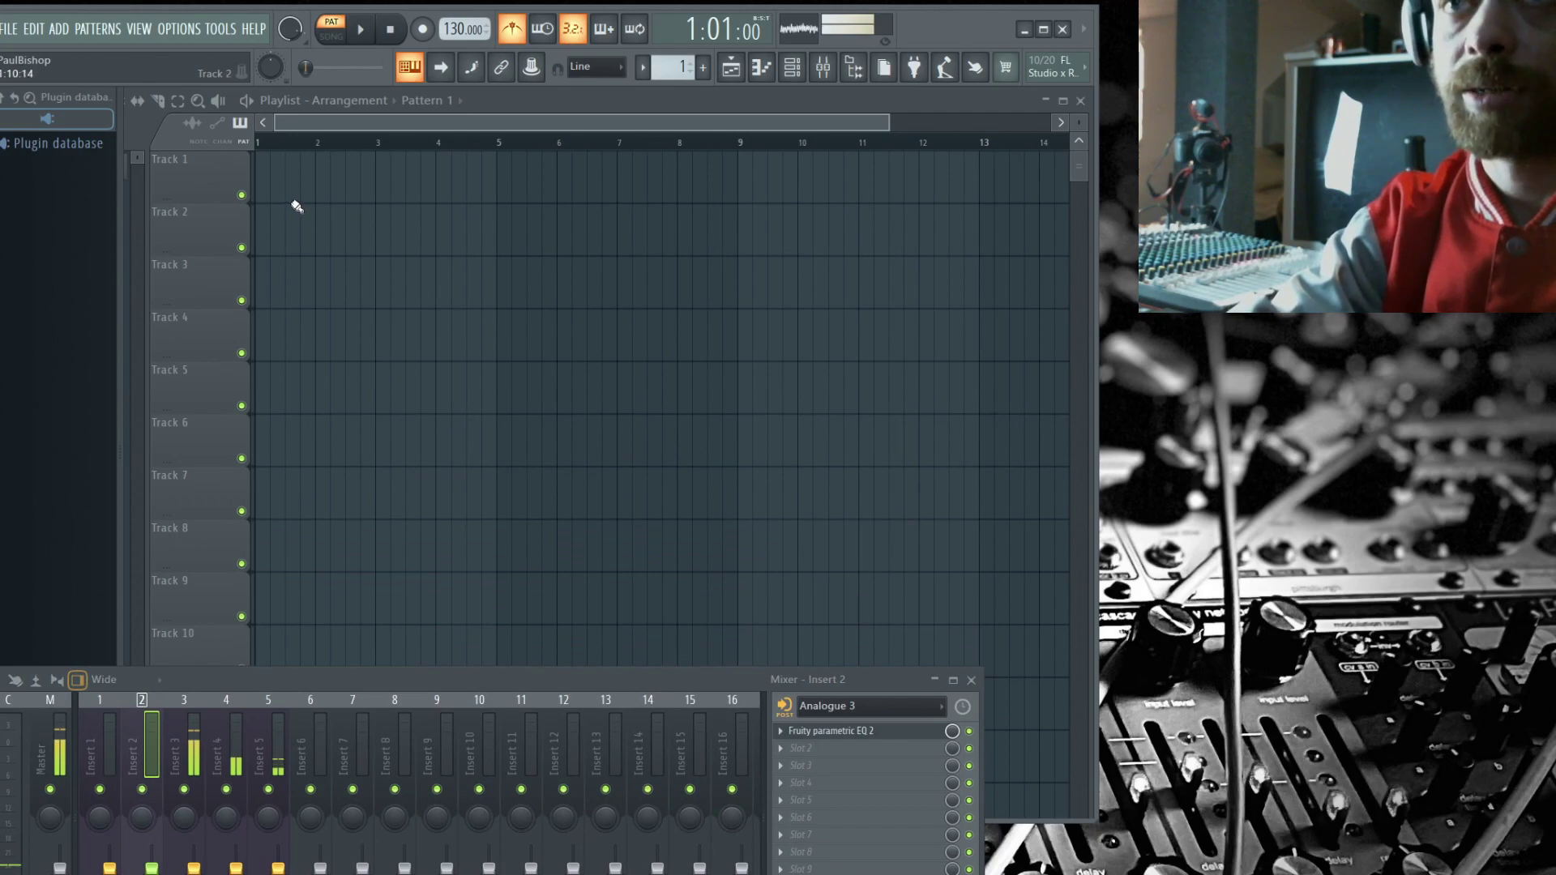
Step: Record the armed mixer tracks into the playlist as audio clips with the metronome off, stopping at about bar 13
click(423, 30)
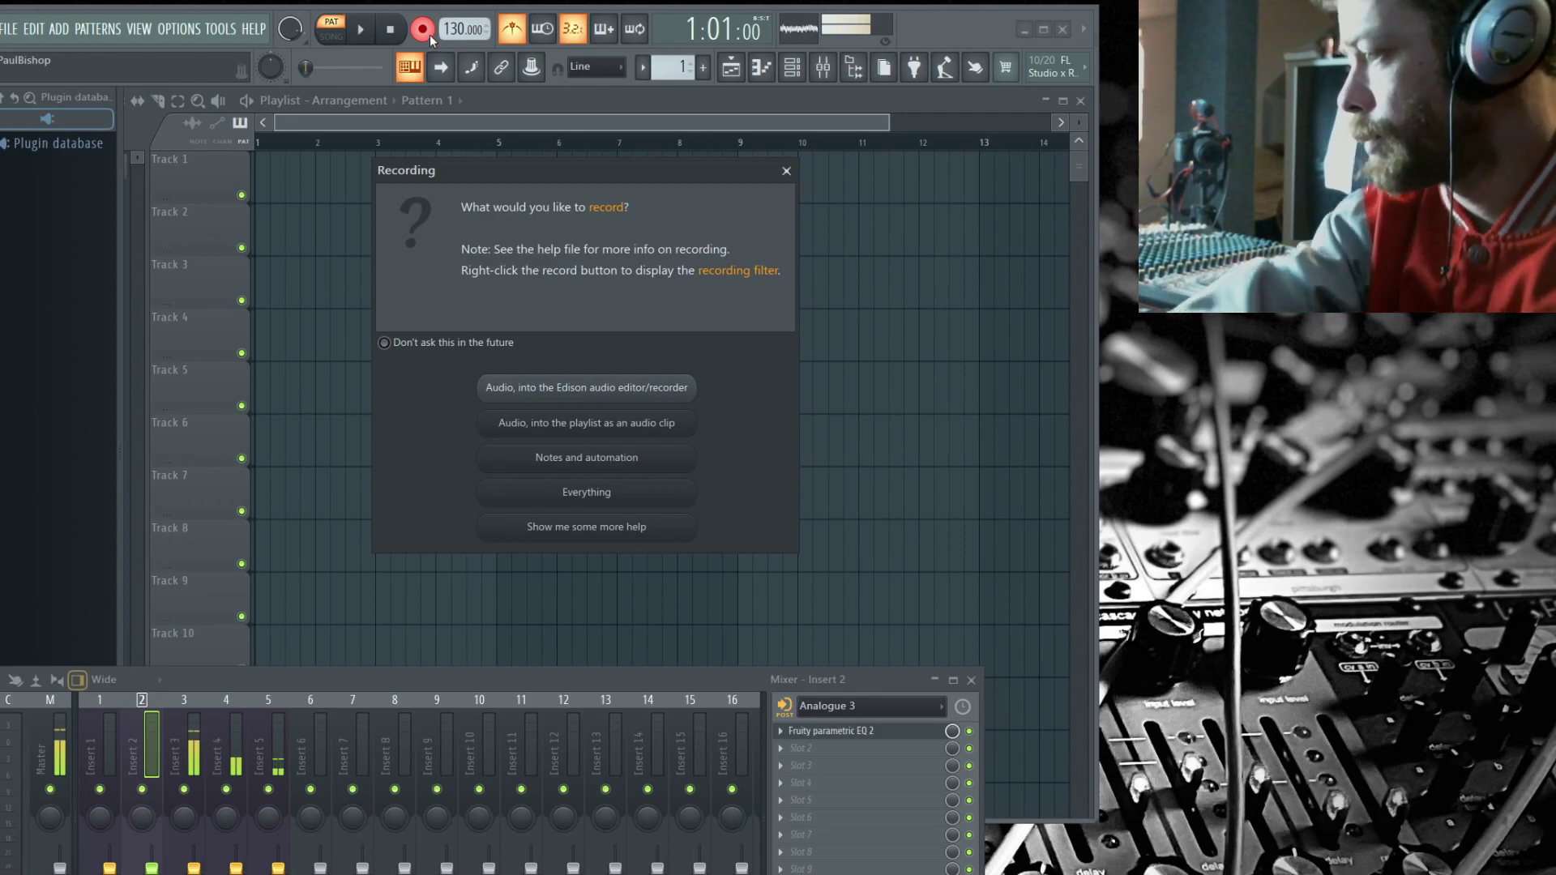
click(560, 425)
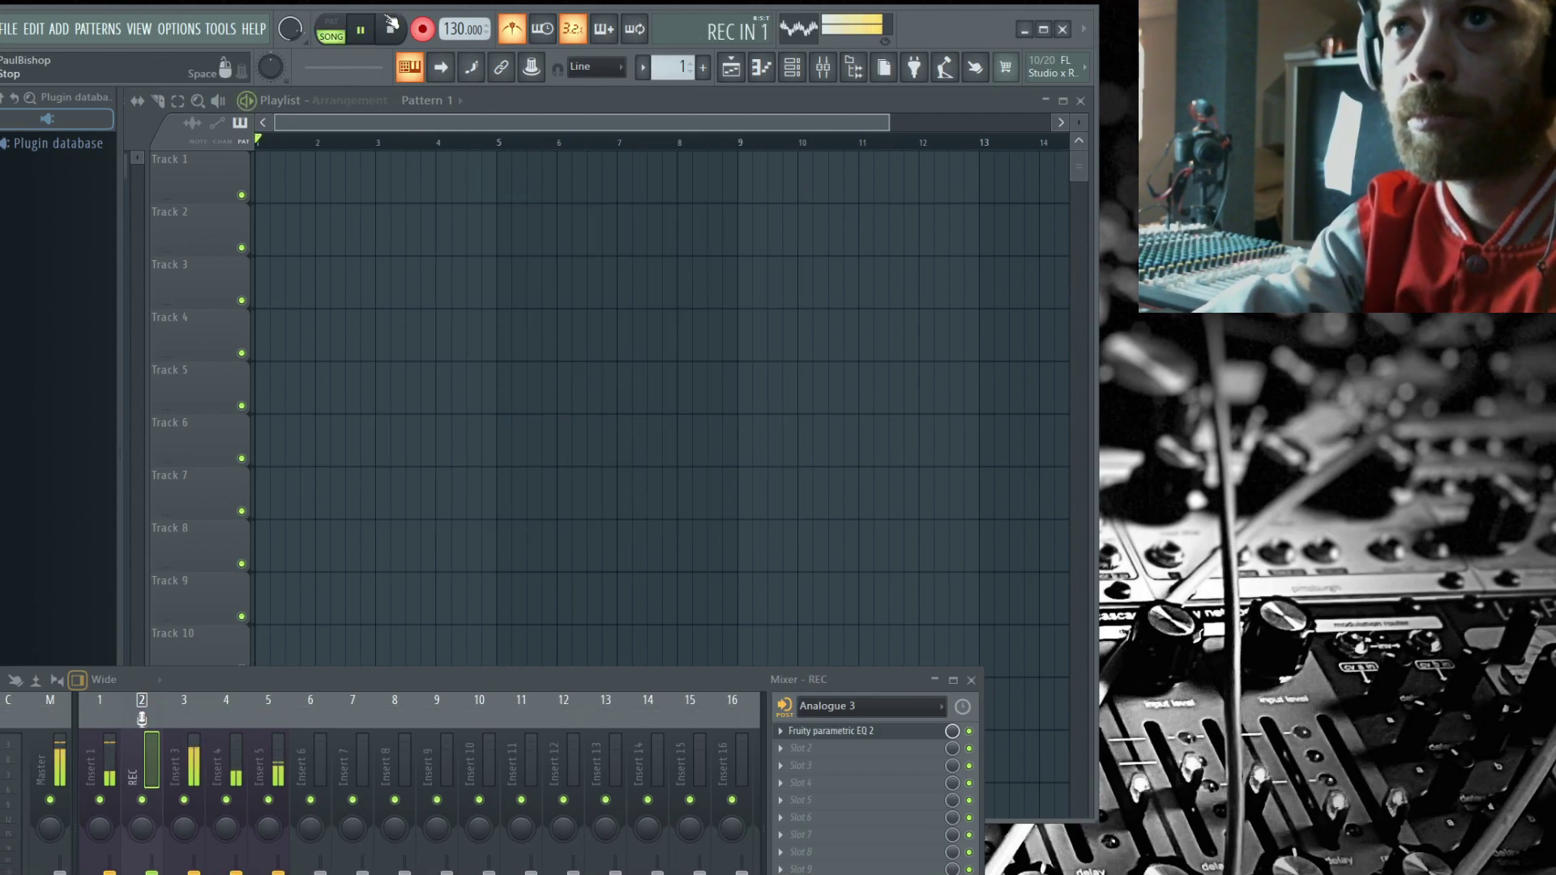
click(525, 34)
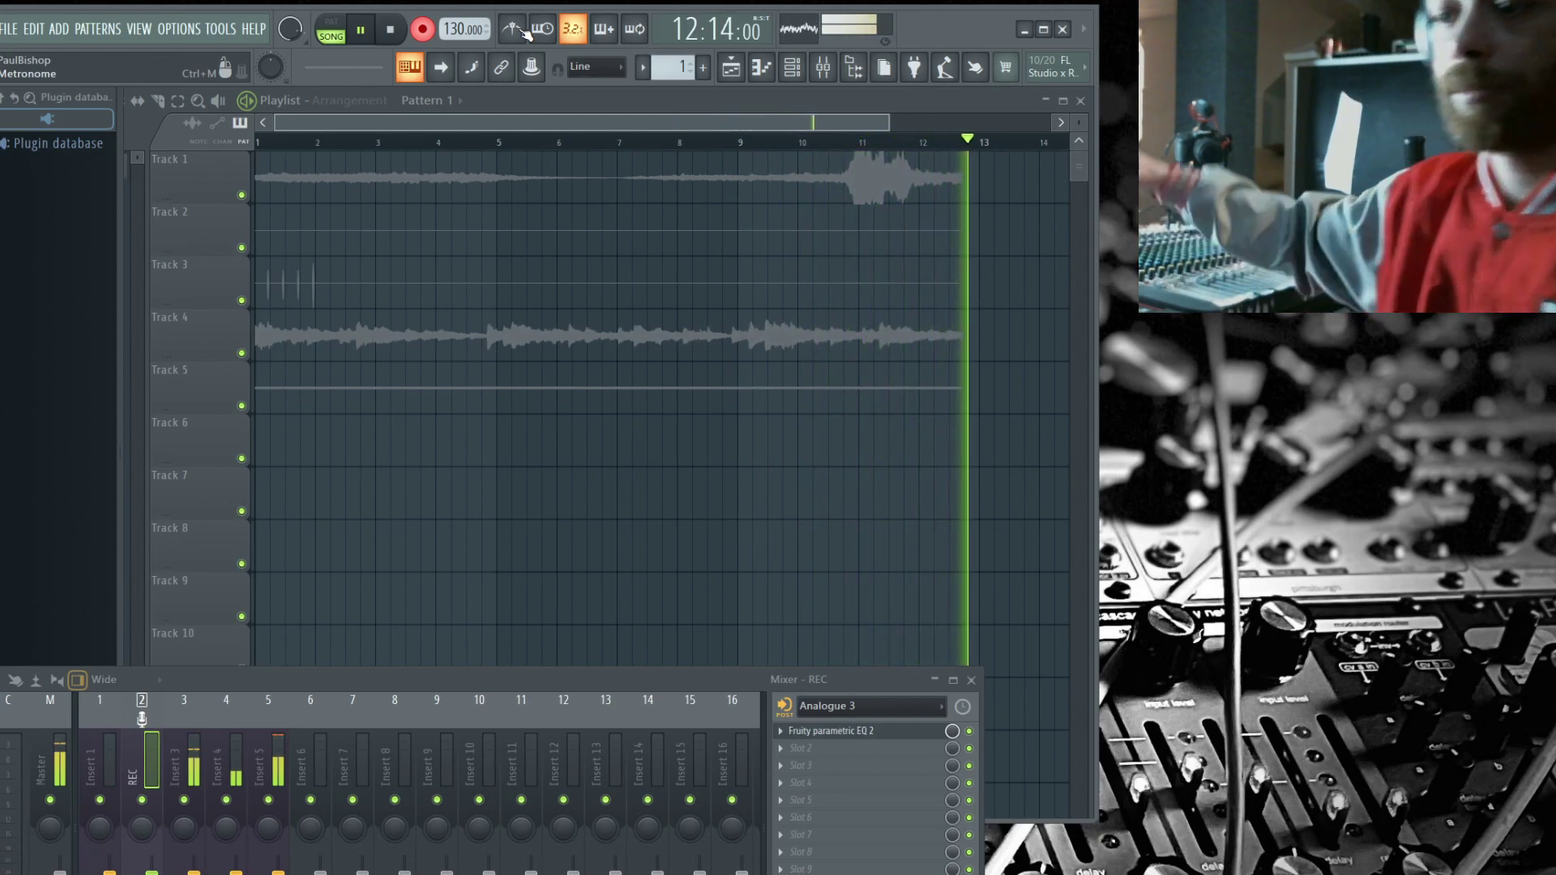
click(394, 31)
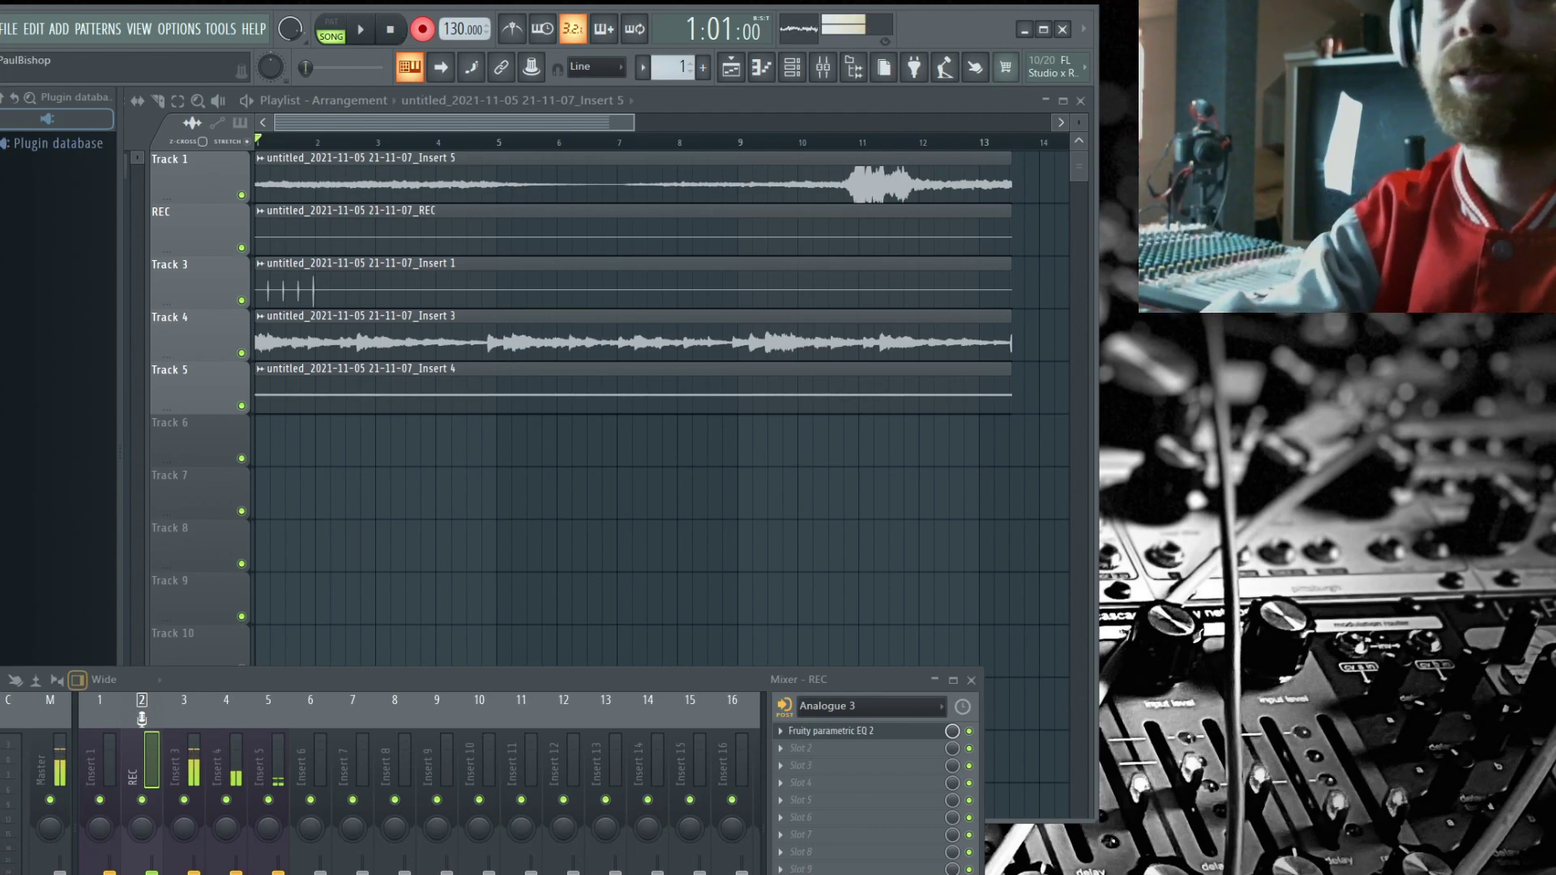
Step: Bring the full mixer back into view, then check the audio device in the audio settings and close them
drag(463, 678, 580, 418)
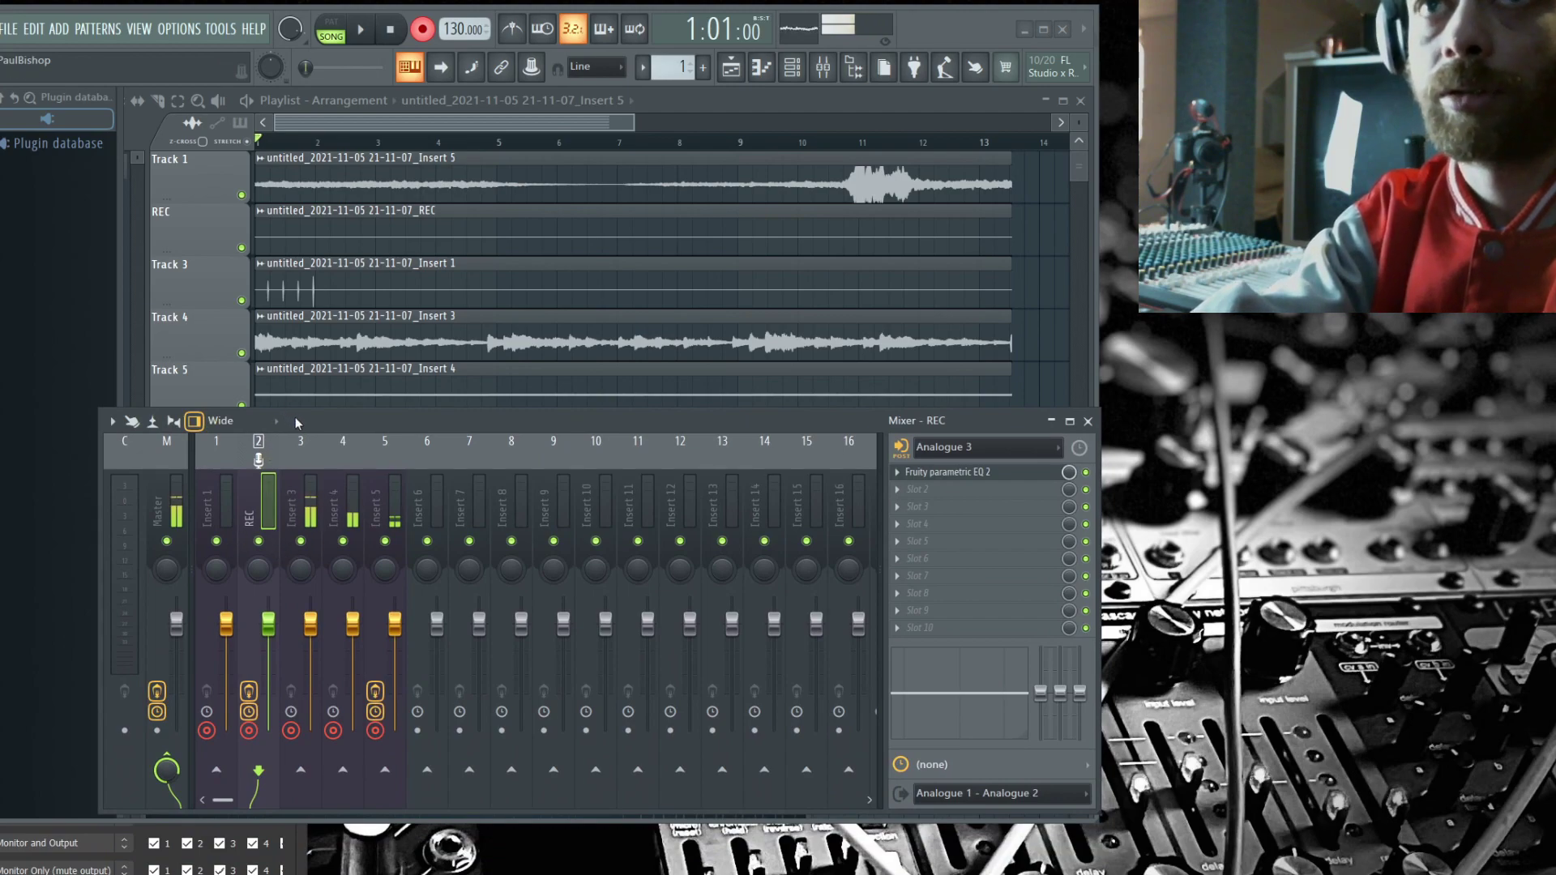
click(7, 30)
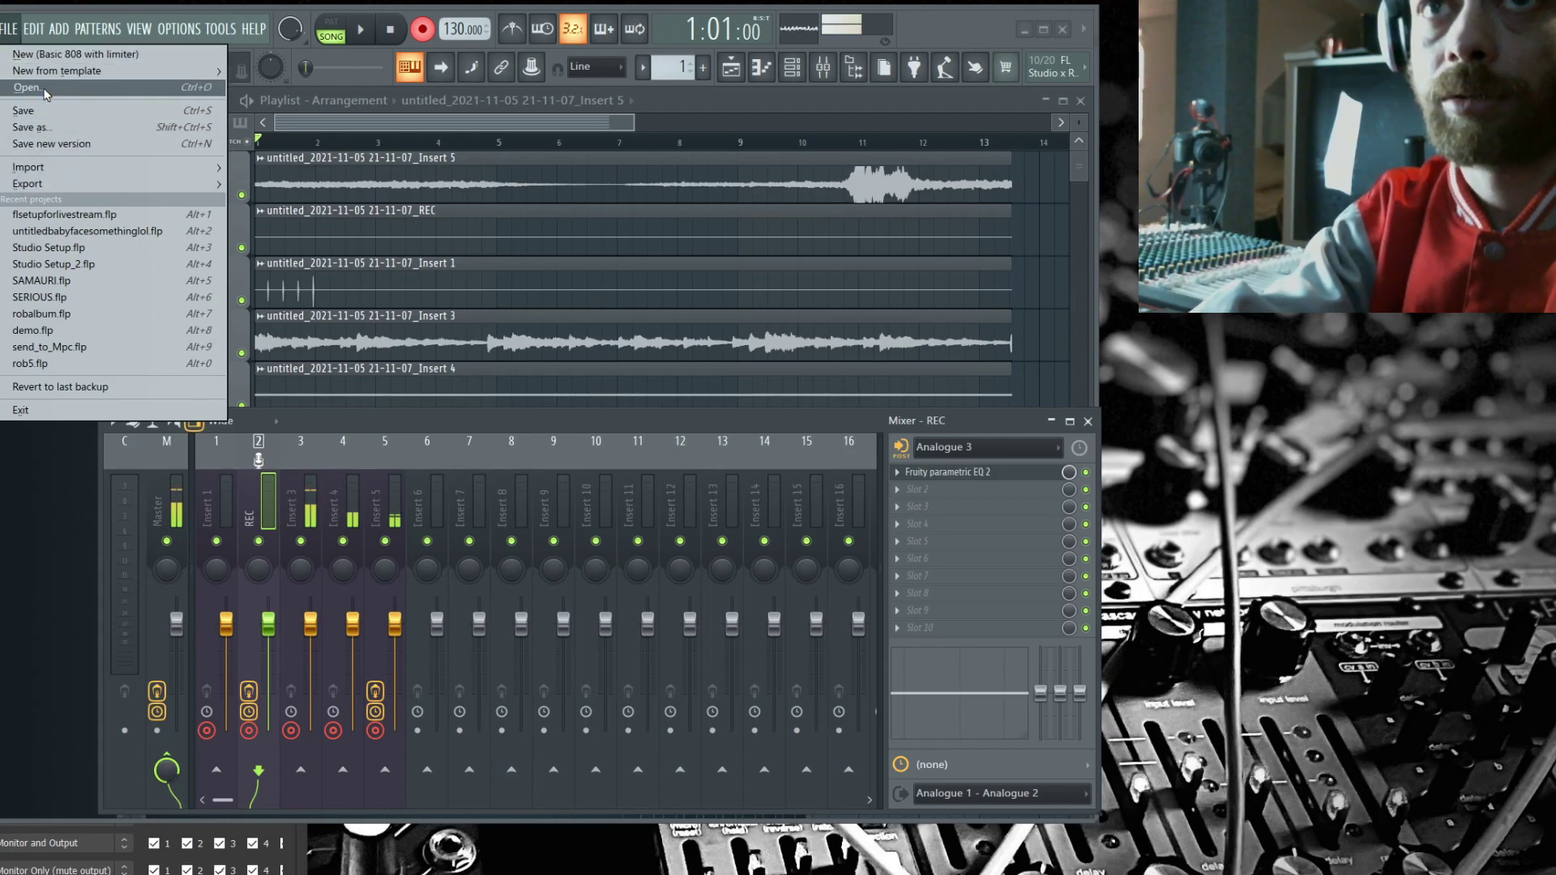
click(179, 30)
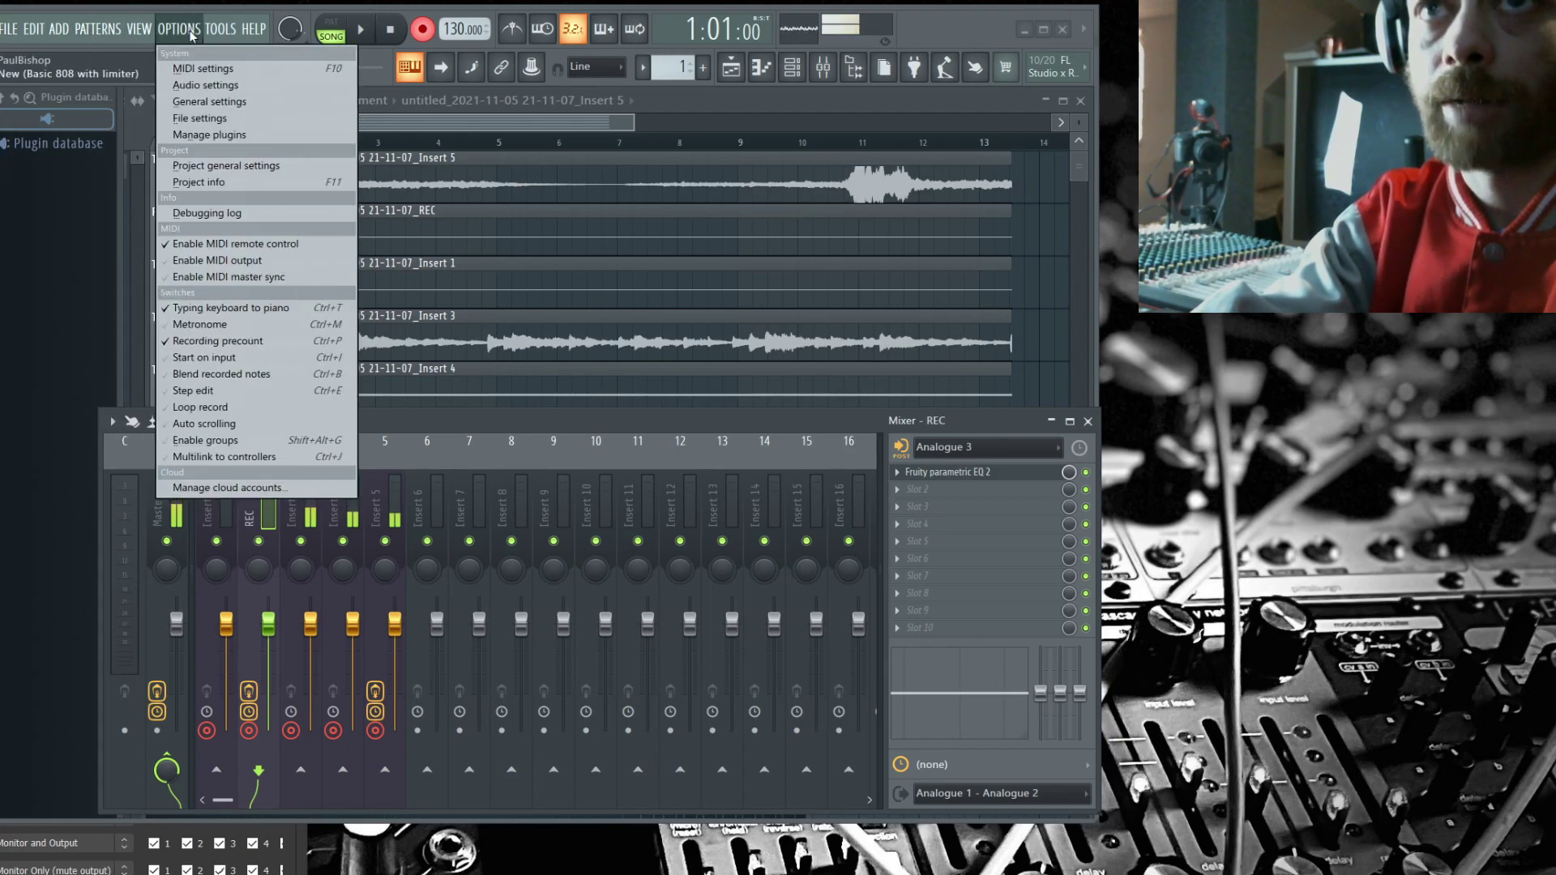
click(202, 86)
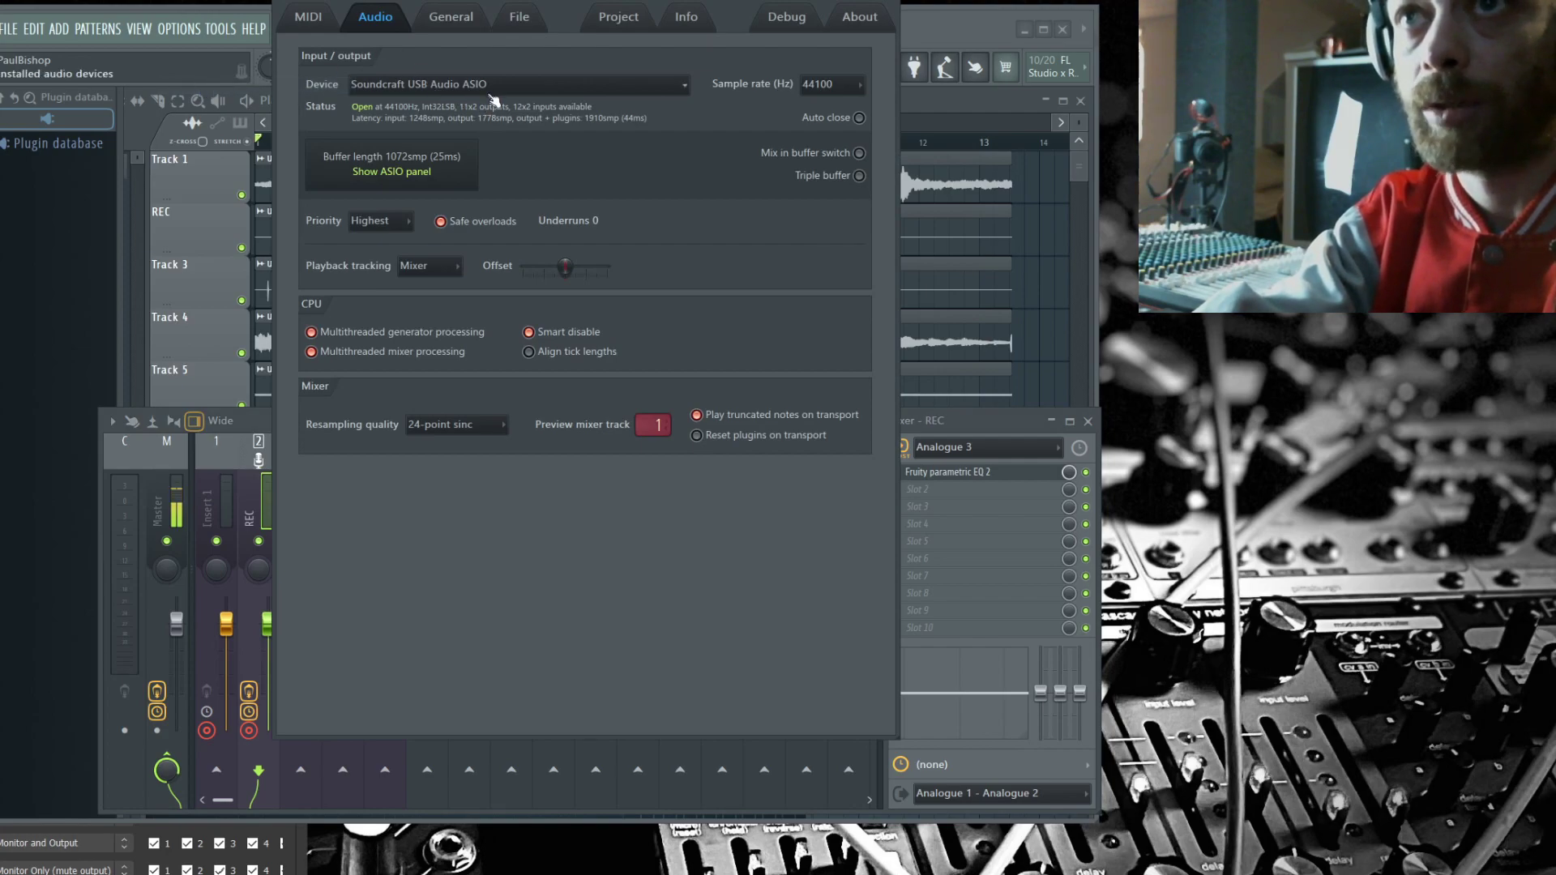
click(889, 3)
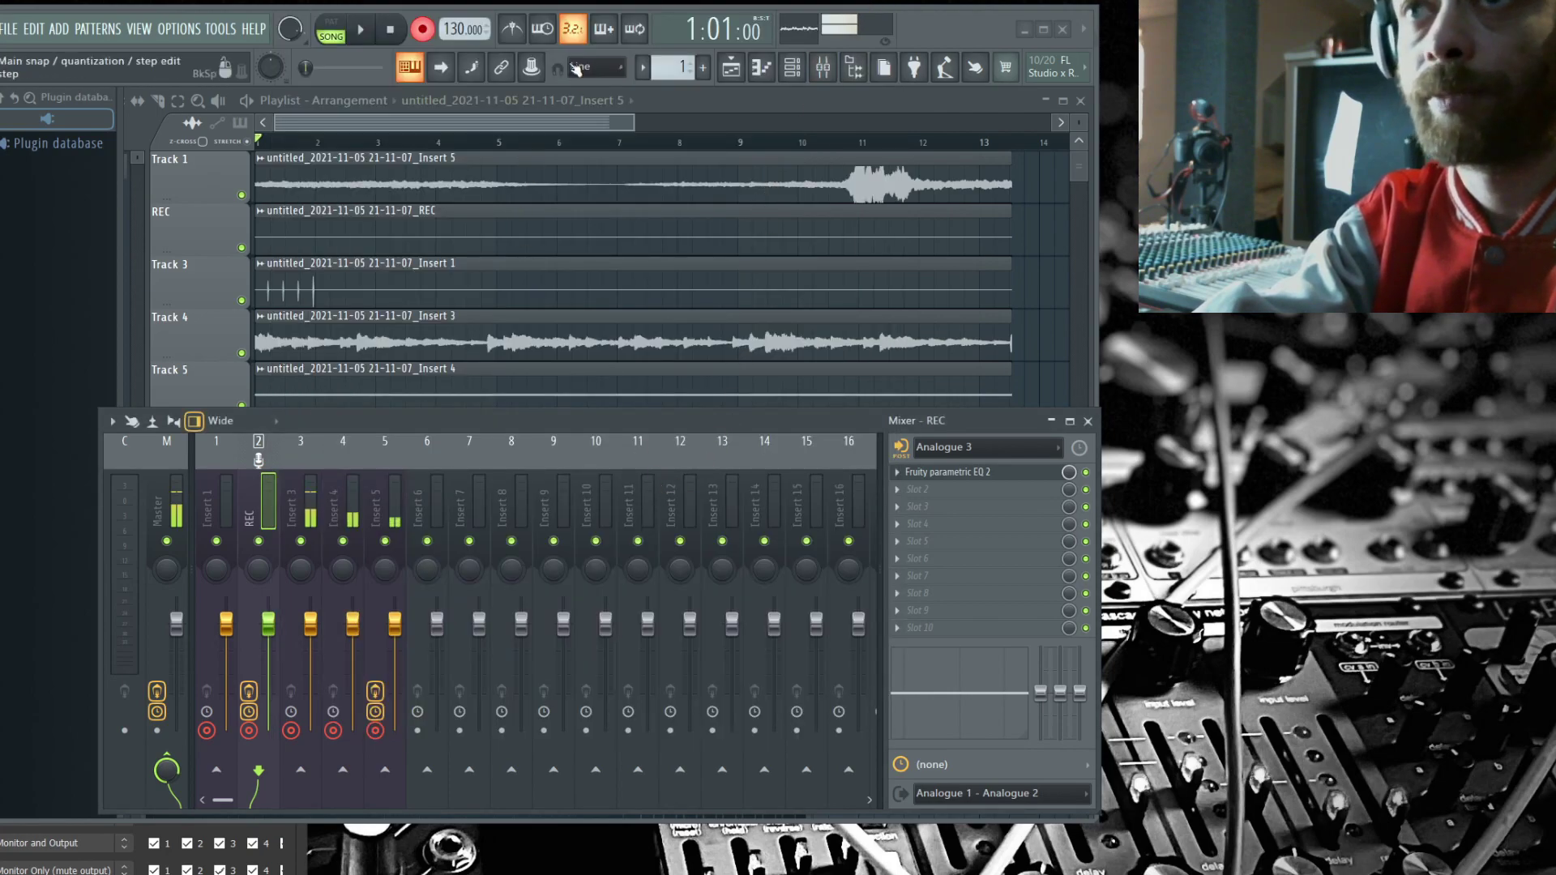
Step: Hide and reshow the mixer, and move it down to uncover the recorded clips on playlist Tracks 1 to 5
click(835, 69)
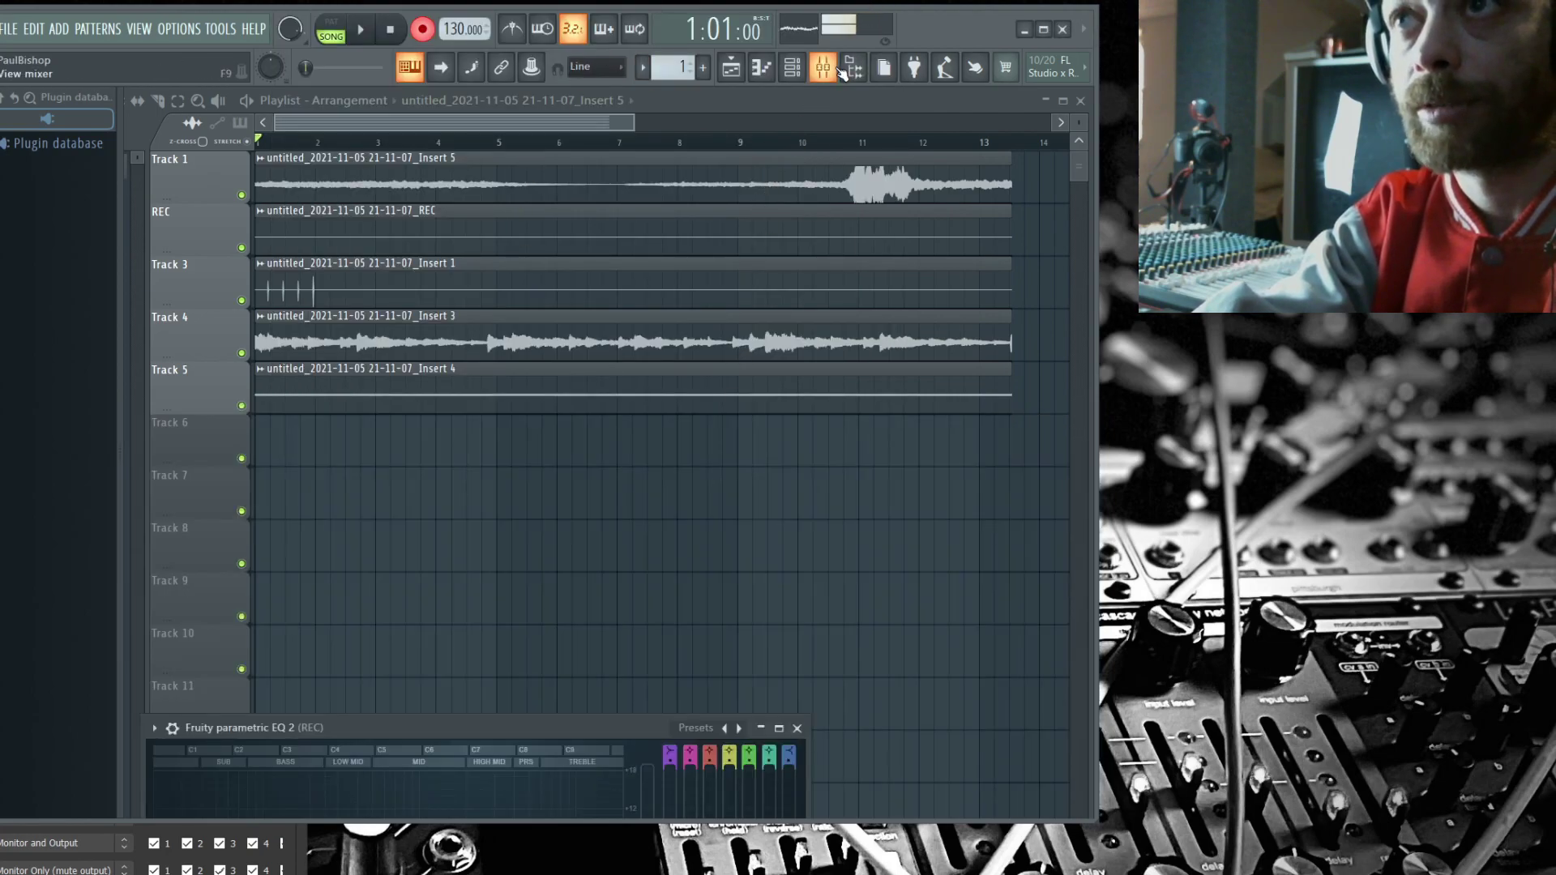
click(840, 72)
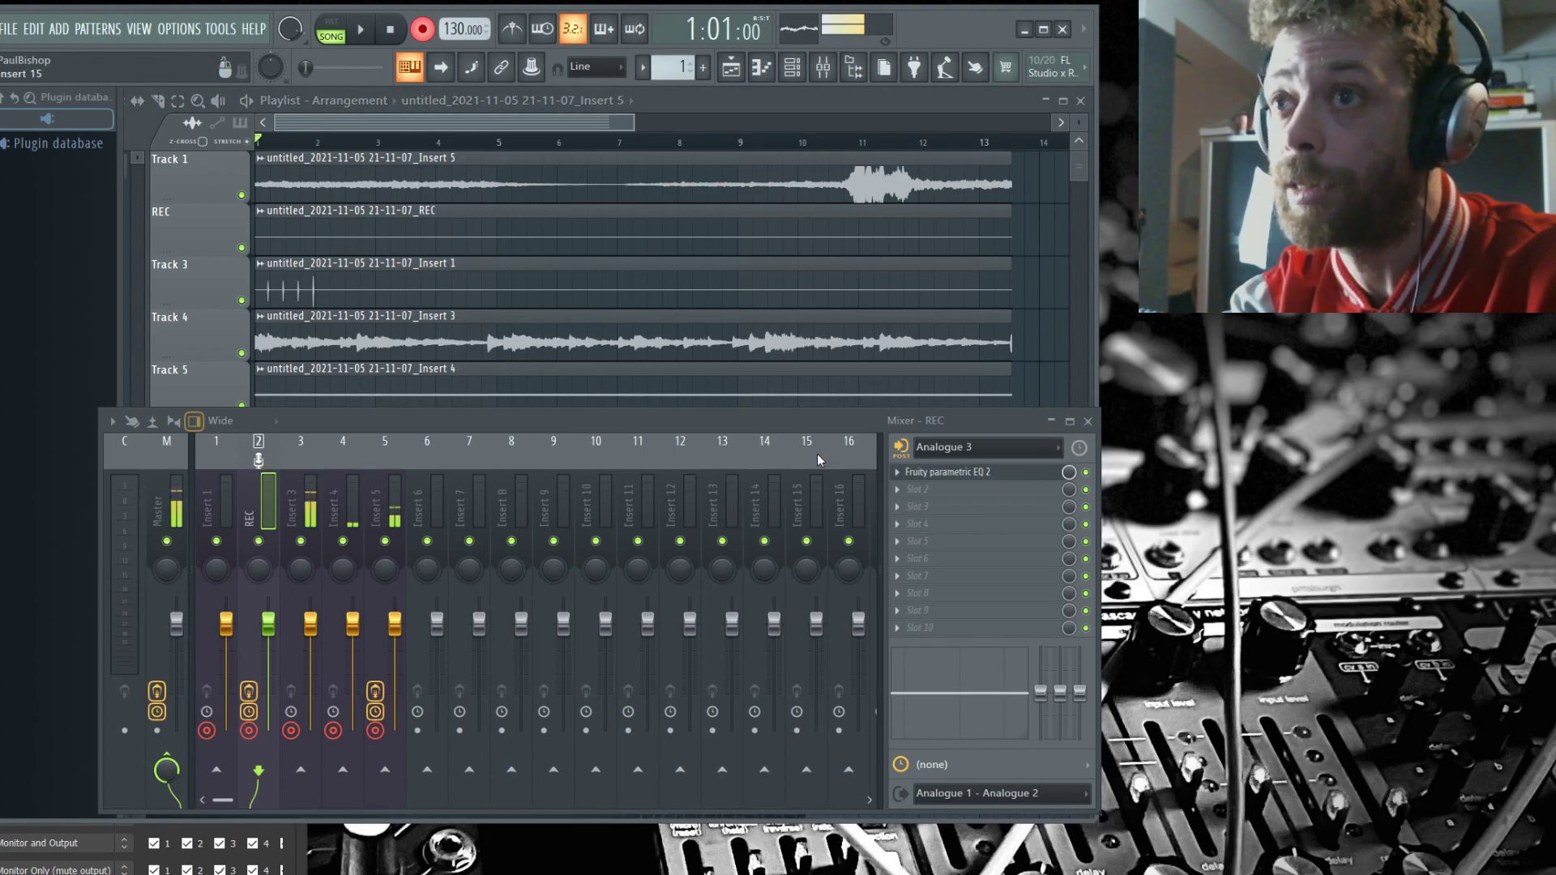
drag(817, 425, 809, 714)
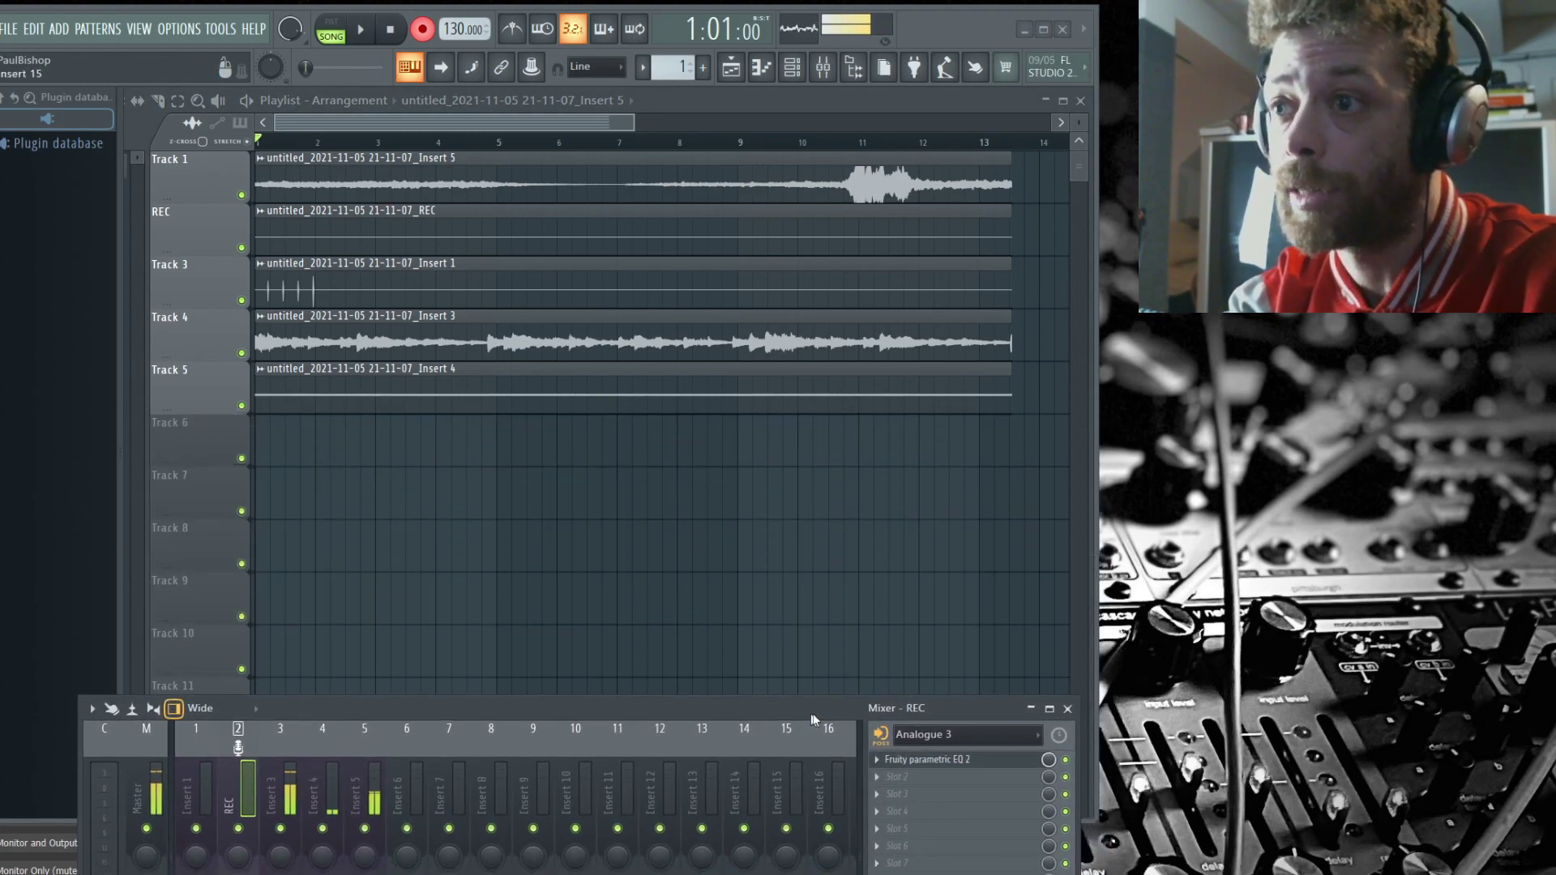